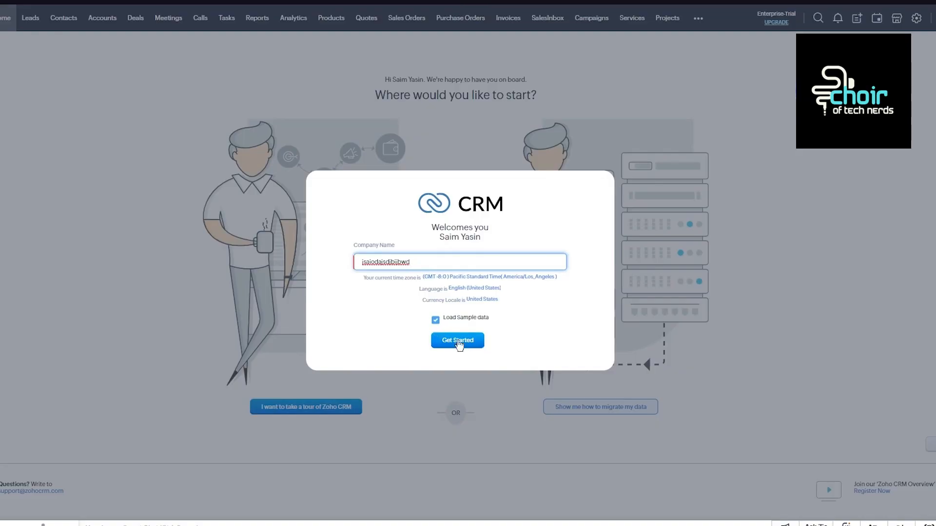
Finish the welcome setup with sample data loaded, dismissing the notification request, and skip the tour and data migration options.
{"action": "left_click", "coordinate": [465, 347]}
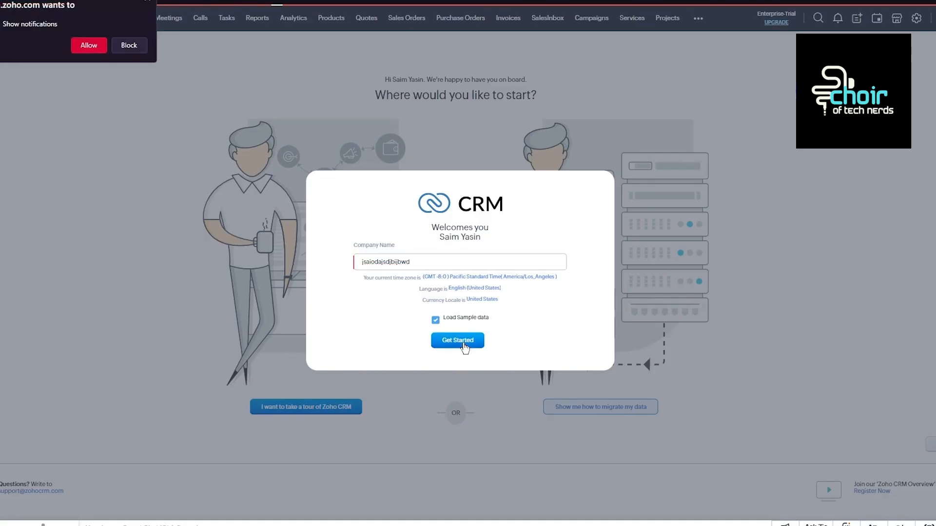
{"action": "left_click", "coordinate": [147, 2]}
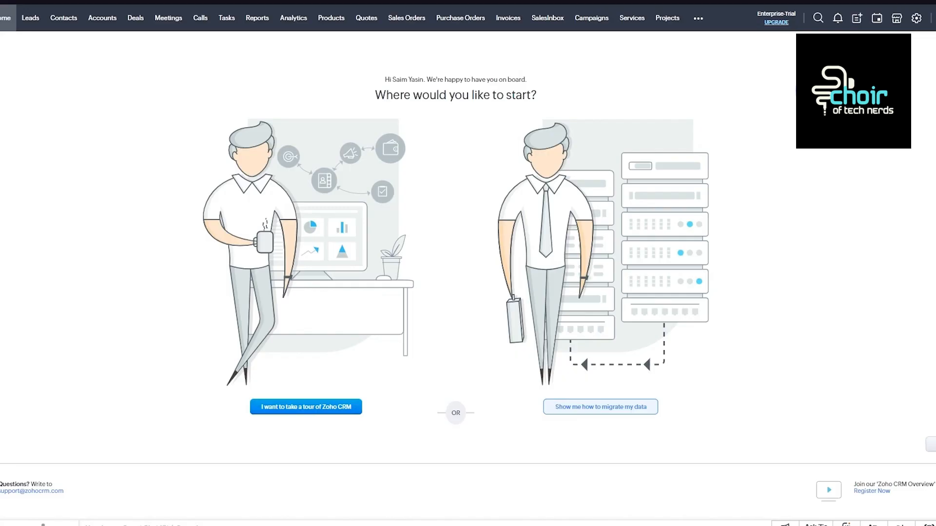
{"action": "left_click", "coordinate": [929, 447]}
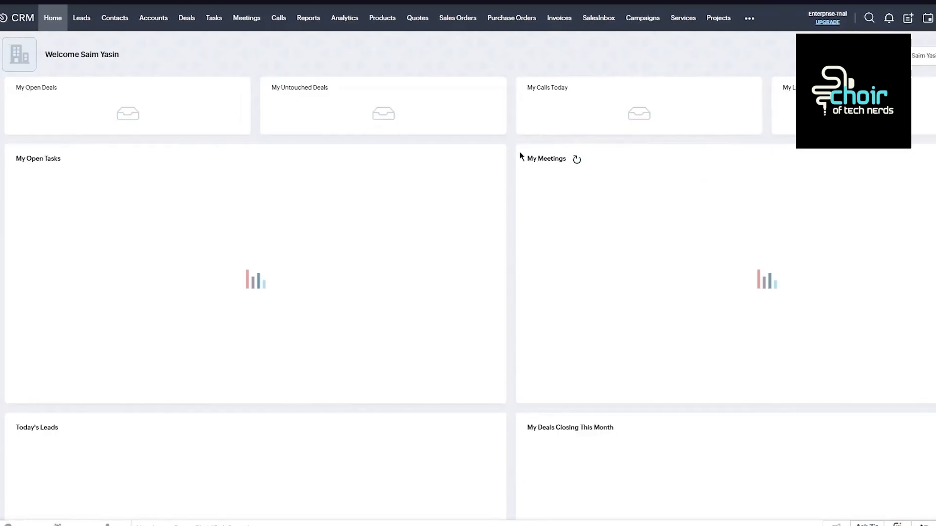
Examine the home page components for deals, calls, tasks, meetings, leads and pipeline, dismissing the notification request.
{"action": "scroll", "coordinate": [514, 150], "scroll_direction": "down", "scroll_amount": 7}
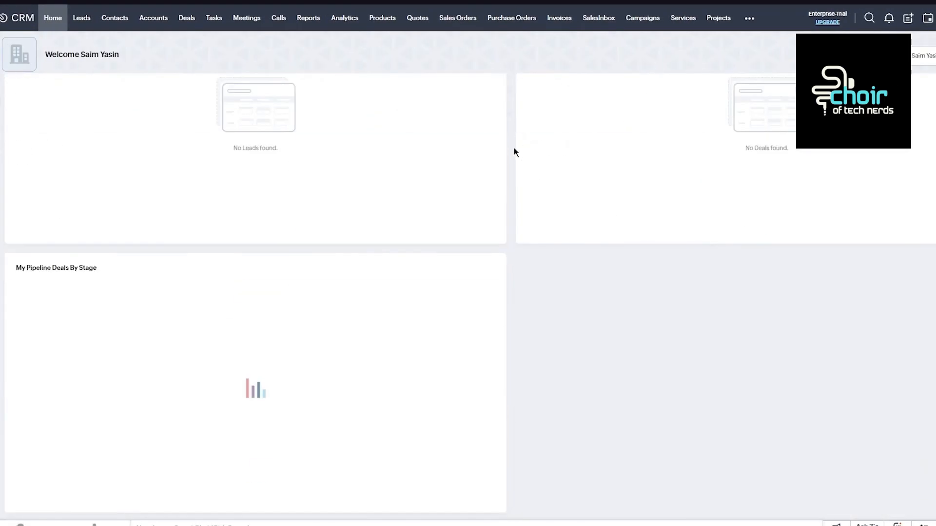
{"action": "scroll", "coordinate": [514, 147], "scroll_direction": "up", "scroll_amount": 7}
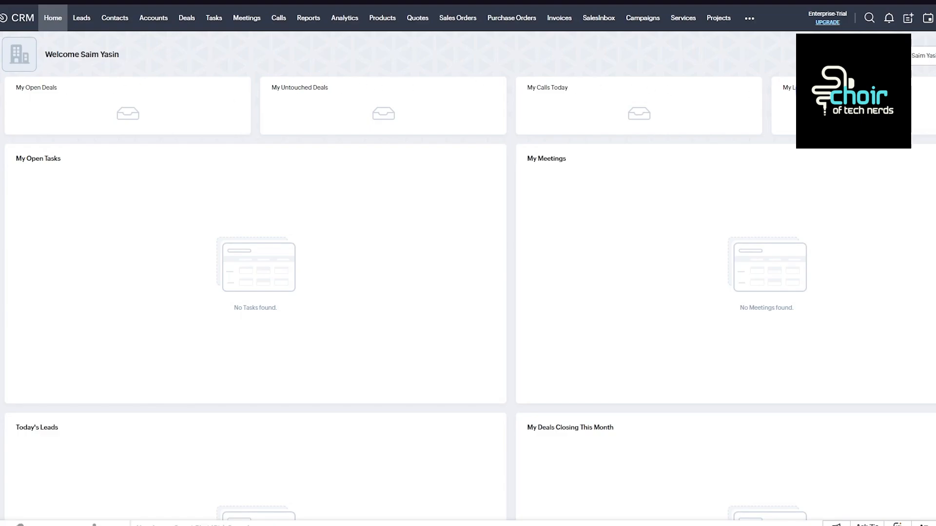
{"action": "scroll", "coordinate": [256, 288], "scroll_direction": "down", "scroll_amount": 3}
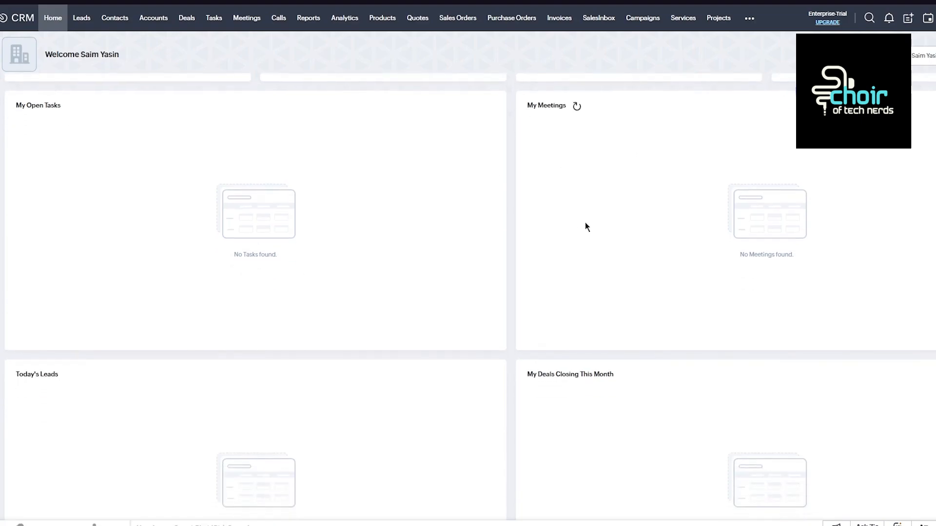
{"action": "scroll", "coordinate": [597, 221], "scroll_direction": "down", "scroll_amount": 1}
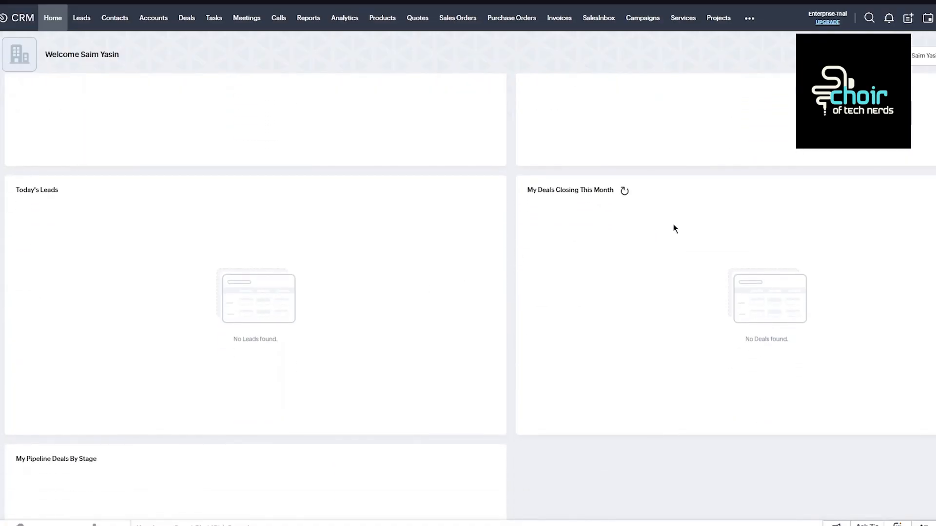
{"action": "scroll", "coordinate": [462, 338], "scroll_direction": "down", "scroll_amount": 3}
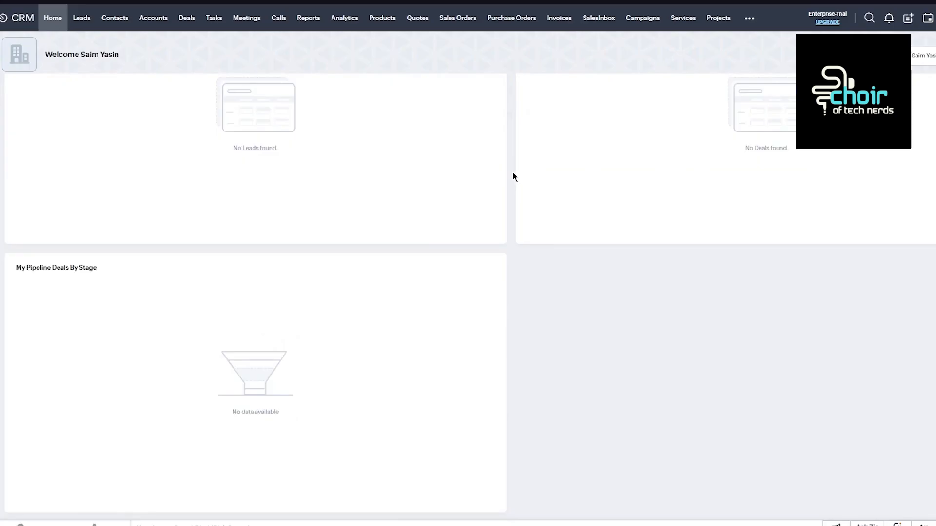
{"action": "scroll", "coordinate": [513, 172], "scroll_direction": "up", "scroll_amount": 7}
{"action": "scroll", "coordinate": [512, 172], "scroll_direction": "down", "scroll_amount": 7}
{"action": "scroll", "coordinate": [513, 173], "scroll_direction": "up", "scroll_amount": 7}
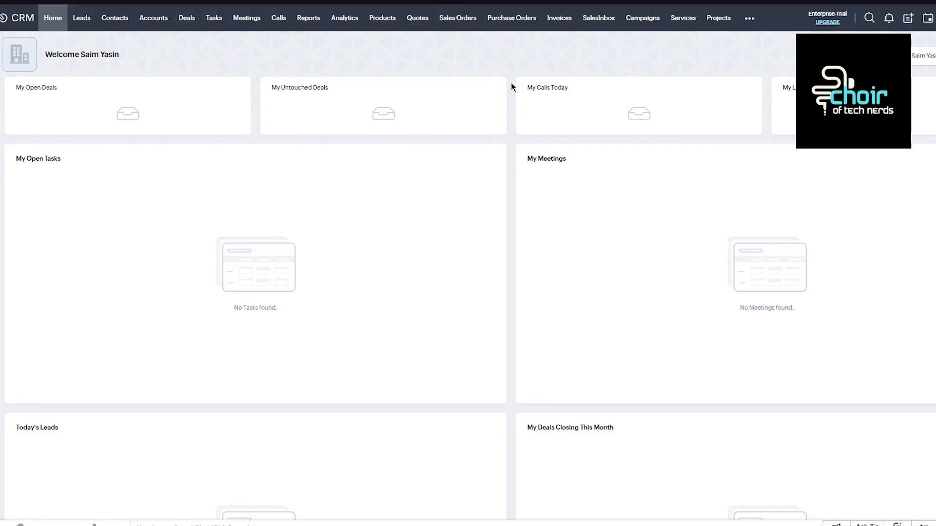
{"action": "scroll", "coordinate": [511, 87], "scroll_direction": "down", "scroll_amount": 9}
{"action": "scroll", "coordinate": [466, 235], "scroll_direction": "up", "scroll_amount": 9}
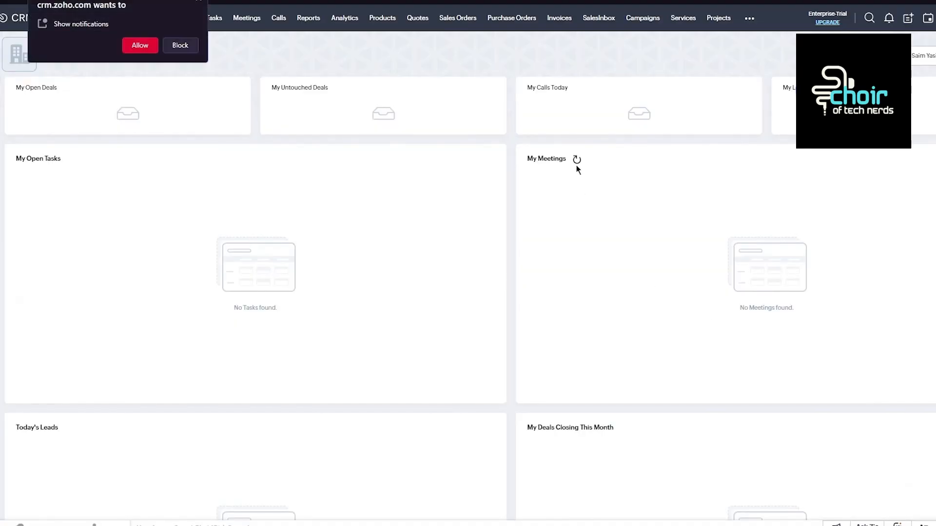
{"action": "left_click", "coordinate": [198, 2]}
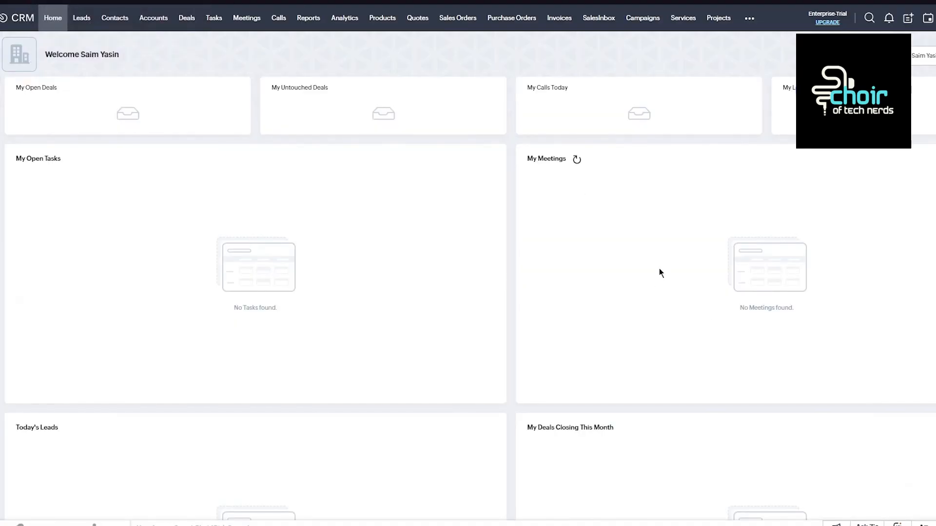
Switch the home page to the Classic View and review its open tasks, today's meetings and Amount by Stage chart.
{"action": "left_click", "coordinate": [923, 56]}
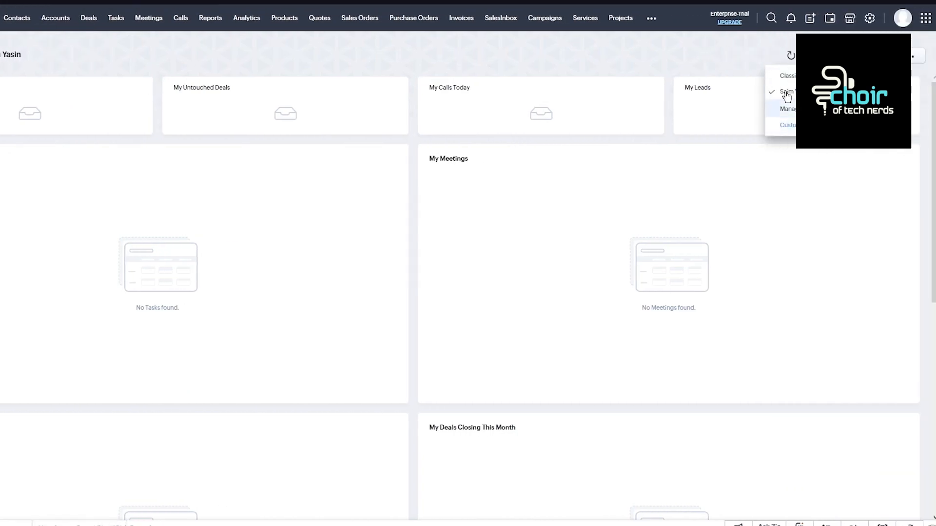
{"action": "left_click", "coordinate": [787, 93]}
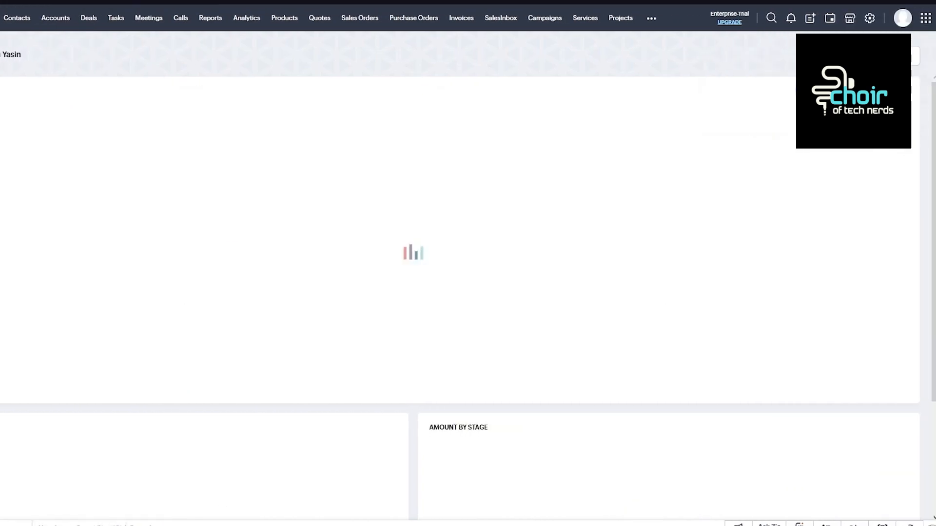
{"action": "scroll", "coordinate": [461, 188], "scroll_direction": "down", "scroll_amount": 3}
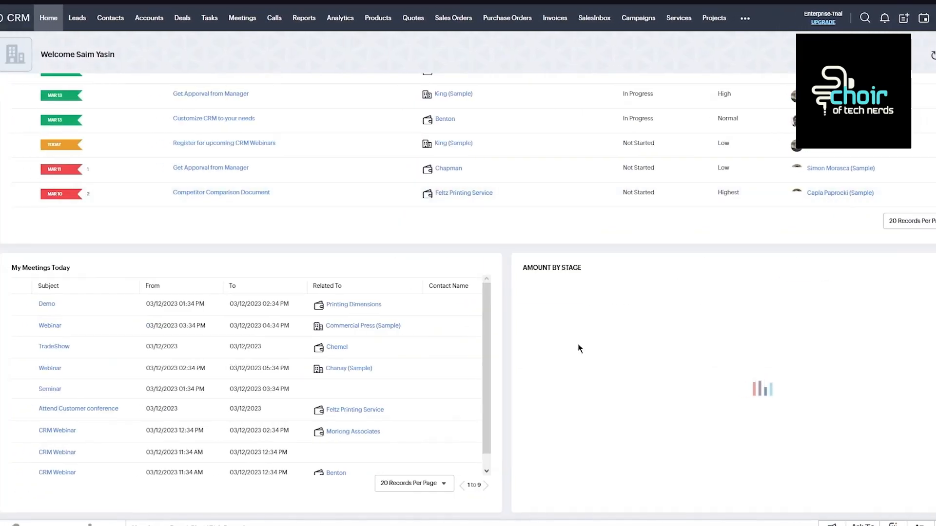
{"action": "scroll", "coordinate": [578, 344], "scroll_direction": "up", "scroll_amount": 3}
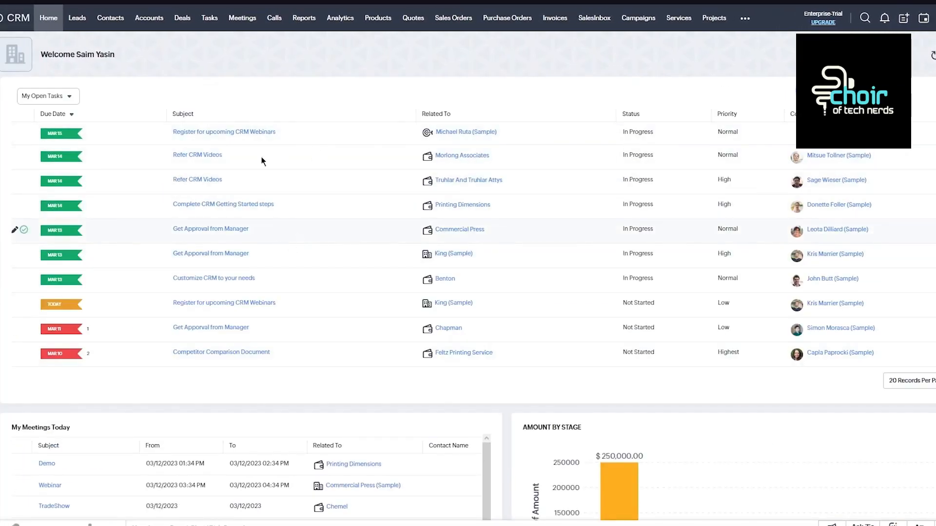
{"action": "scroll", "coordinate": [246, 204], "scroll_direction": "down", "scroll_amount": 3}
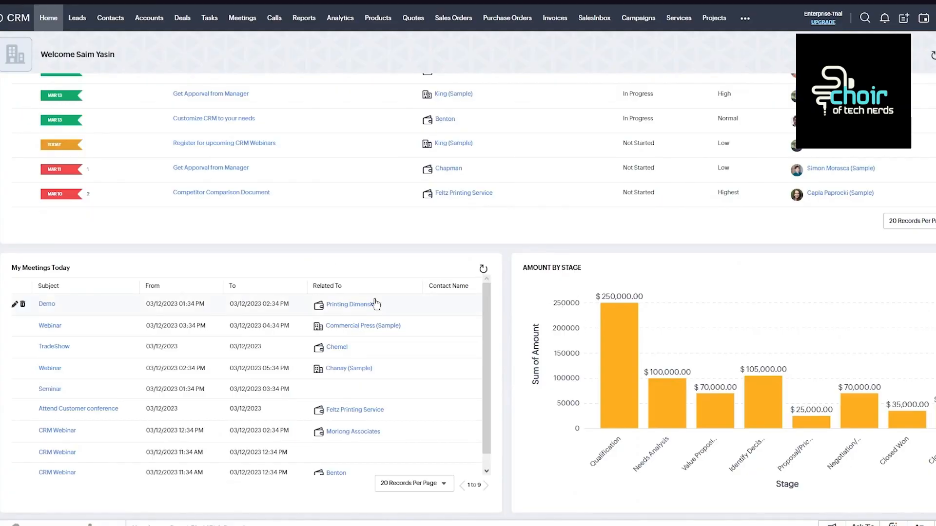
{"action": "scroll", "coordinate": [659, 277], "scroll_direction": "up", "scroll_amount": 3}
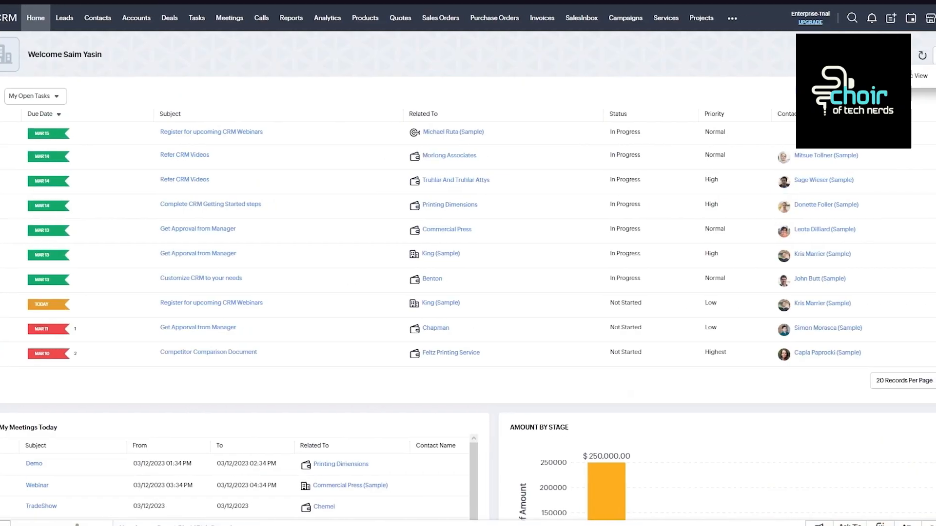
Return to the account owner's personal home view and look over its components.
{"action": "left_click", "coordinate": [854, 91]}
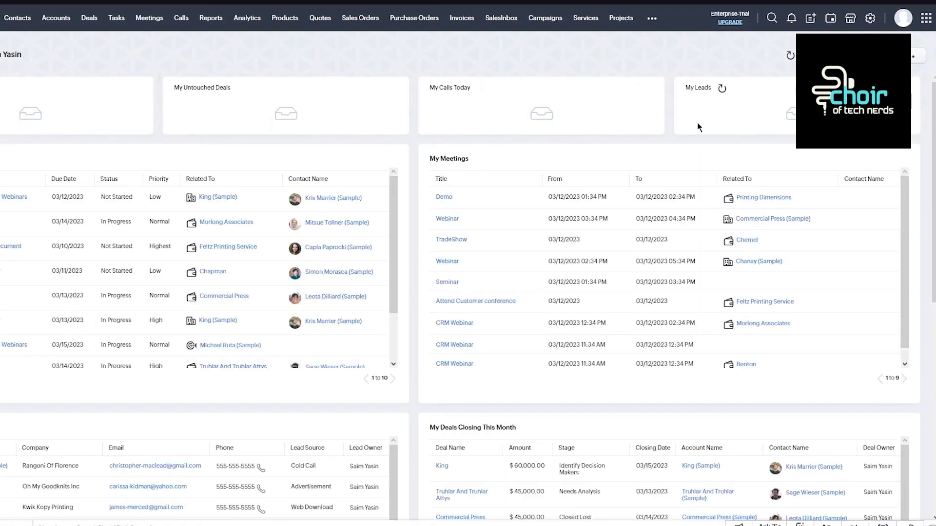
{"action": "scroll", "coordinate": [697, 122], "scroll_direction": "down", "scroll_amount": 10}
{"action": "scroll", "coordinate": [656, 286], "scroll_direction": "up", "scroll_amount": 9}
Look at the manager's home view and return to the account owner's personal home view.
{"action": "left_click", "coordinate": [851, 56]}
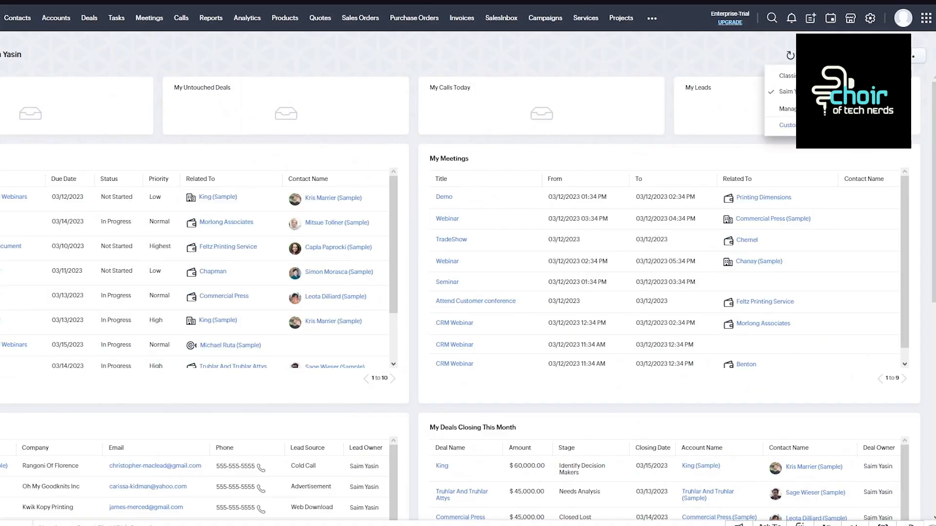
{"action": "left_click", "coordinate": [813, 108]}
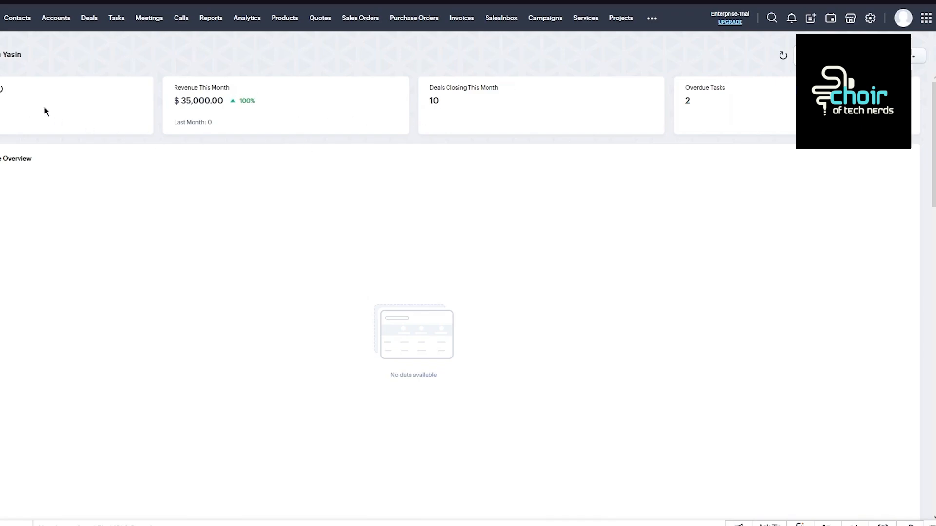
{"action": "left_click", "coordinate": [848, 55]}
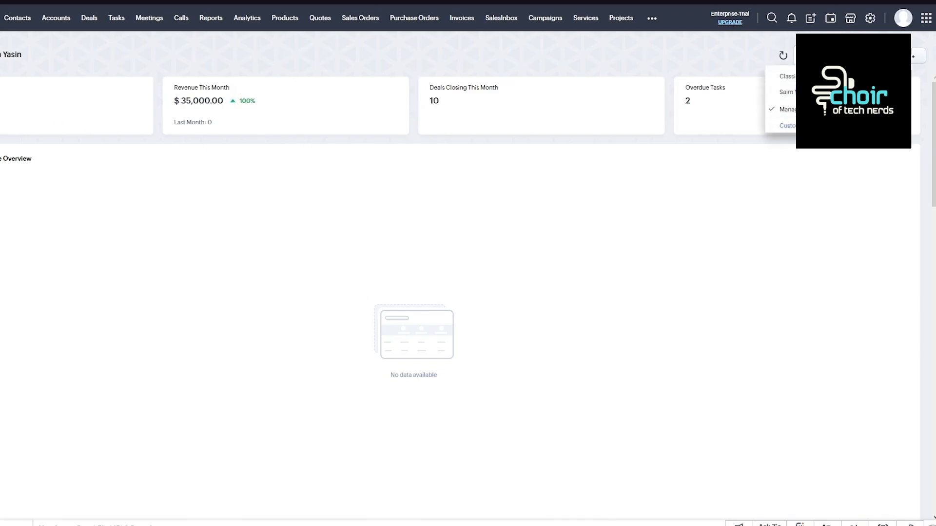
{"action": "left_click", "coordinate": [829, 92]}
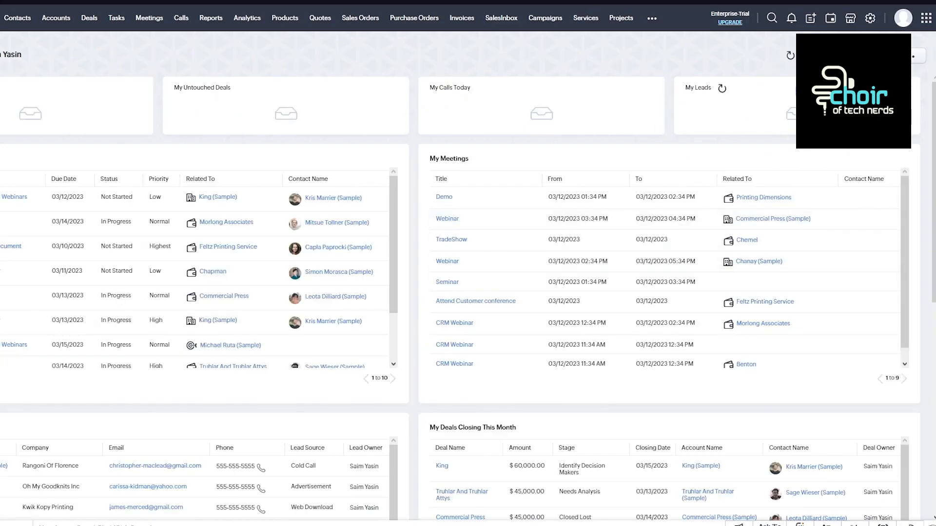
Add a home page component from Dashboard using REVENUE THIS MONTH, and name it Total Payout.
{"action": "left_click", "coordinate": [917, 56]}
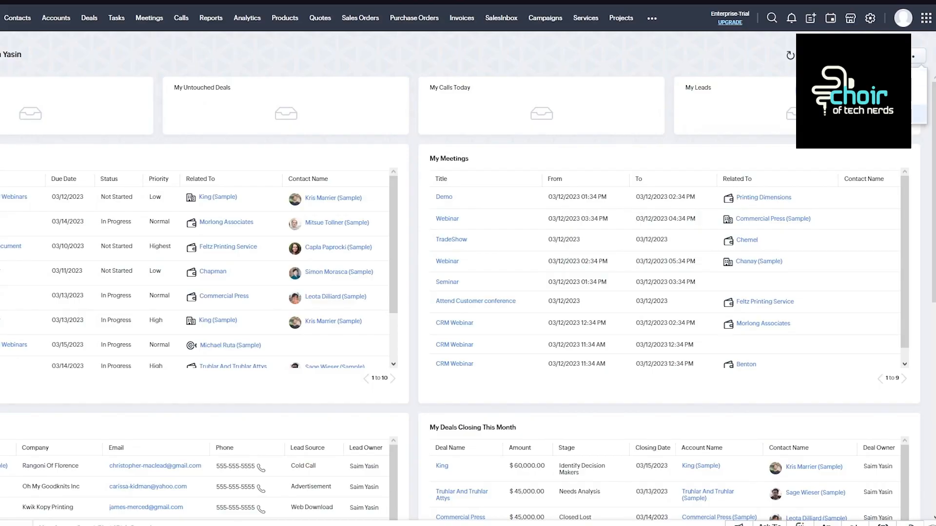
{"action": "left_click", "coordinate": [884, 78]}
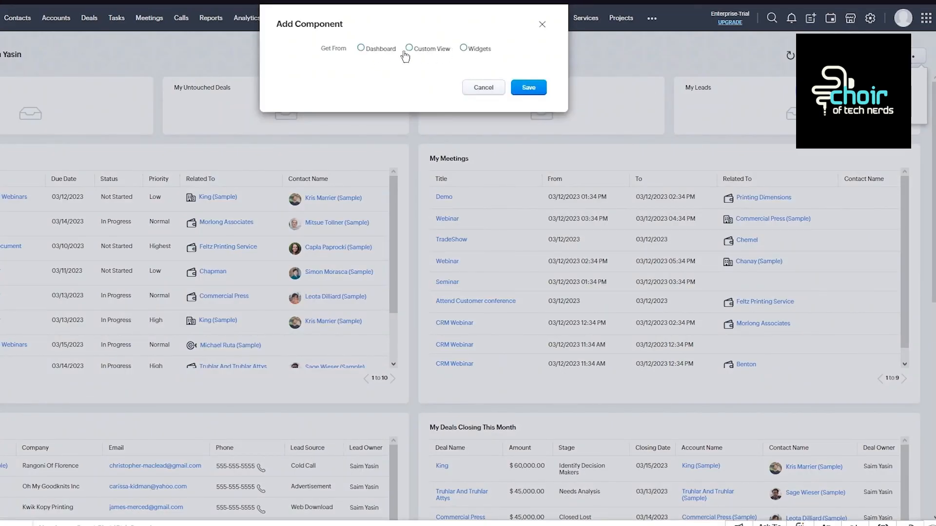
{"action": "left_click", "coordinate": [375, 51]}
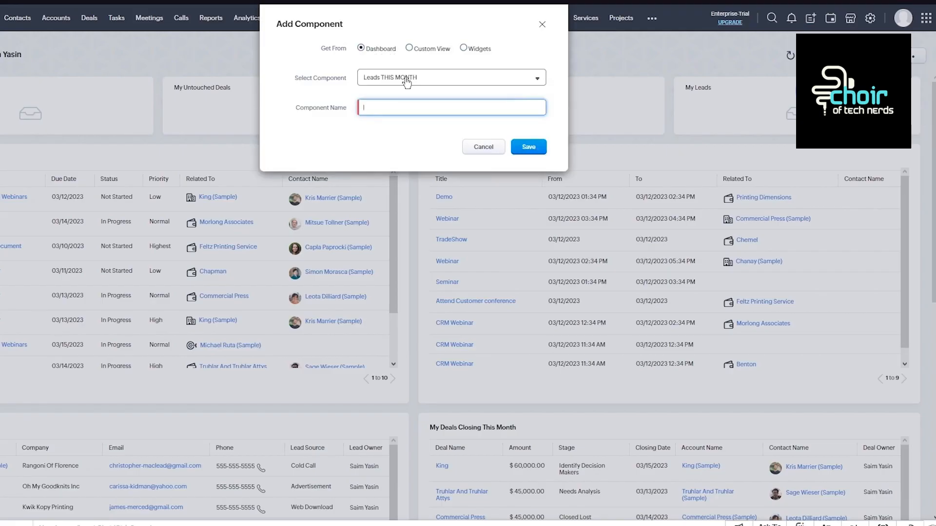
{"action": "left_click", "coordinate": [406, 80]}
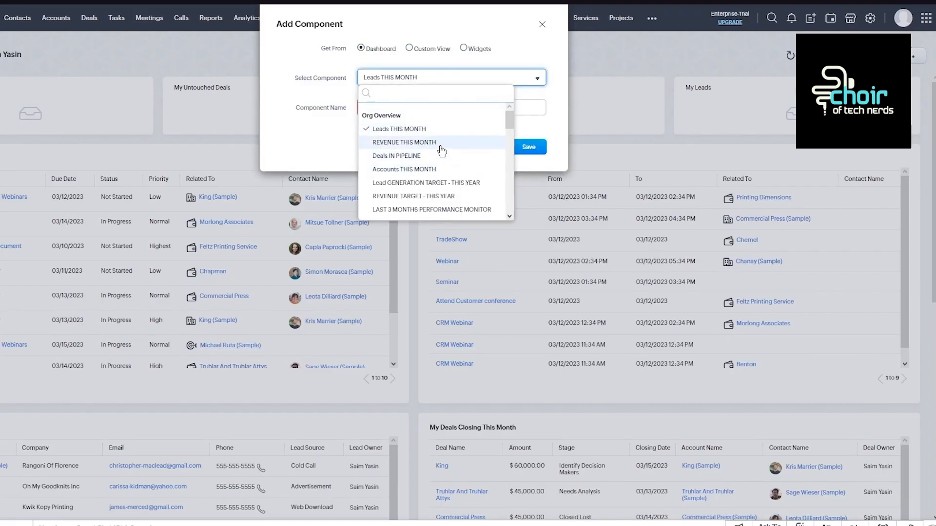
{"action": "left_click", "coordinate": [440, 144]}
{"action": "left_click", "coordinate": [393, 104]}
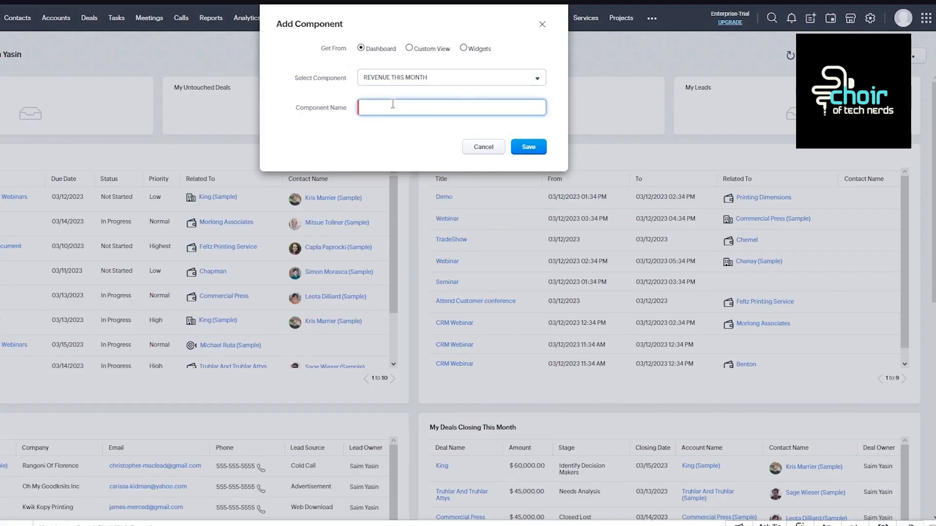
{"action": "type", "text": "Total Payout"}
{"action": "left_click", "coordinate": [528, 147]}
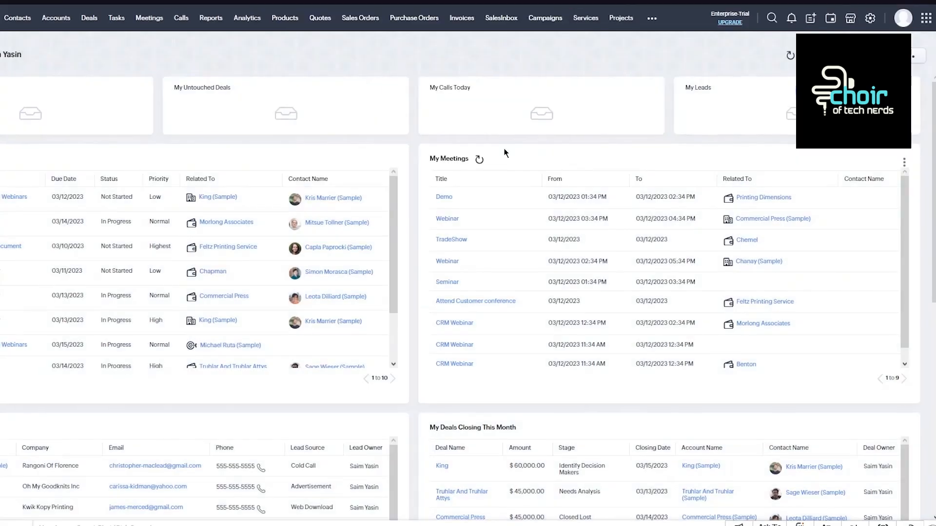
Check the new Total Payout component and the other components on the personal home page.
{"action": "scroll", "coordinate": [473, 195], "scroll_direction": "down", "scroll_amount": 8}
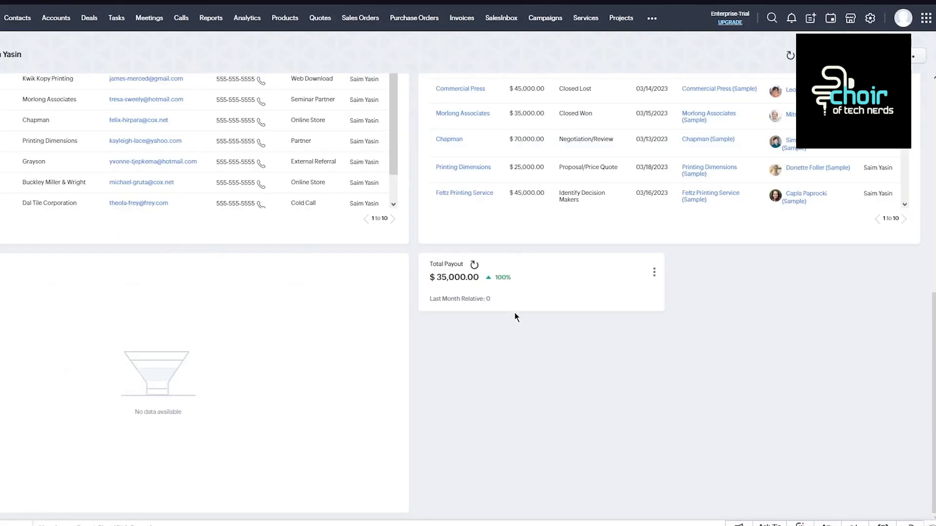
{"action": "scroll", "coordinate": [443, 285], "scroll_direction": "up", "scroll_amount": 8}
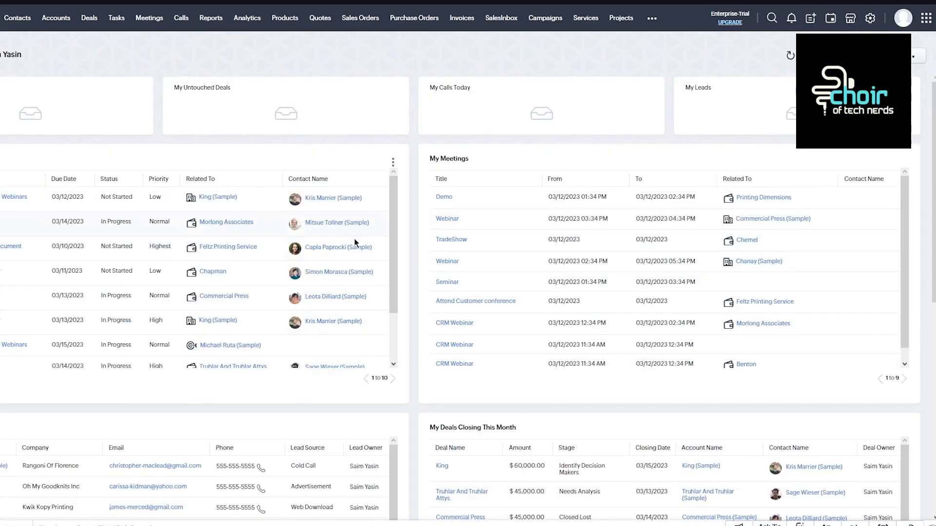
{"action": "scroll", "coordinate": [236, 359], "scroll_direction": "down", "scroll_amount": 2}
{"action": "scroll", "coordinate": [305, 369], "scroll_direction": "down", "scroll_amount": 6}
{"action": "scroll", "coordinate": [502, 340], "scroll_direction": "down", "scroll_amount": 2}
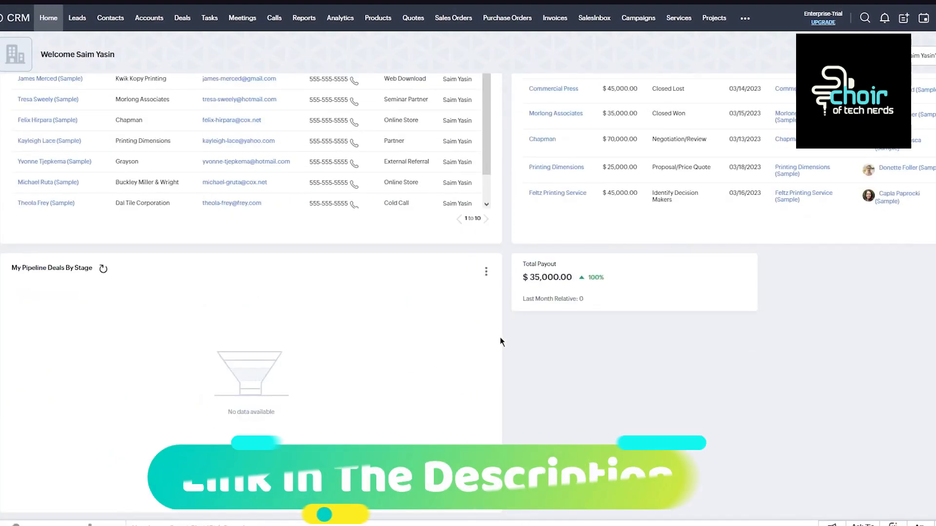
{"action": "scroll", "coordinate": [565, 198], "scroll_direction": "up", "scroll_amount": 8}
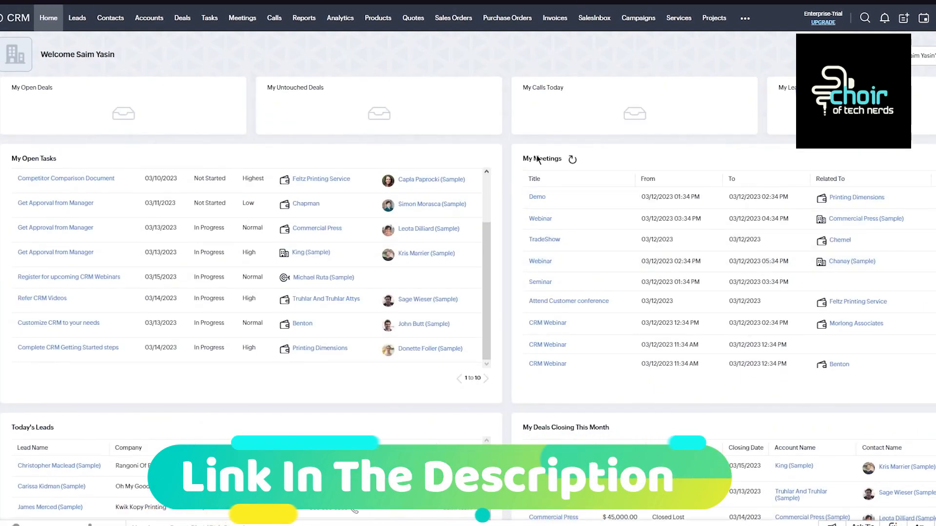
Start a new record in Leads and check which users are available as lead owner.
{"action": "left_click", "coordinate": [77, 22]}
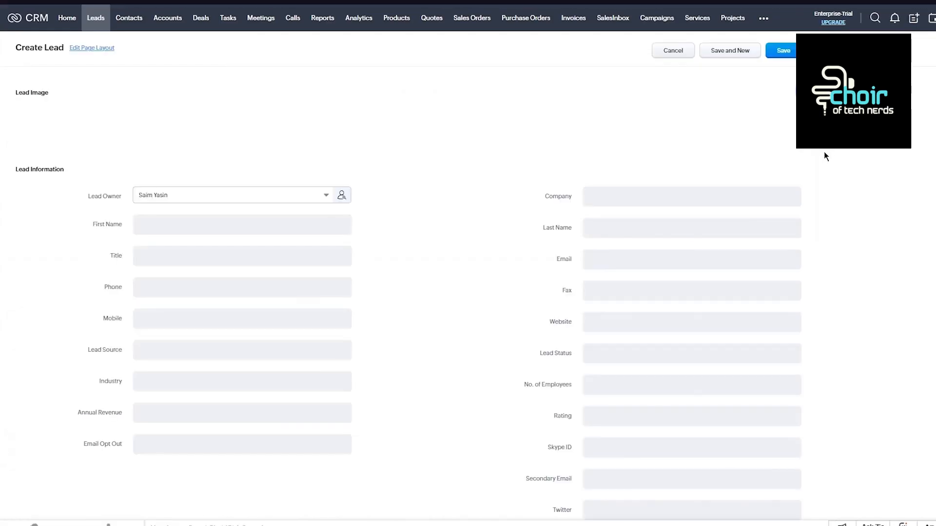
{"action": "scroll", "coordinate": [520, 217], "scroll_direction": "down", "scroll_amount": 4}
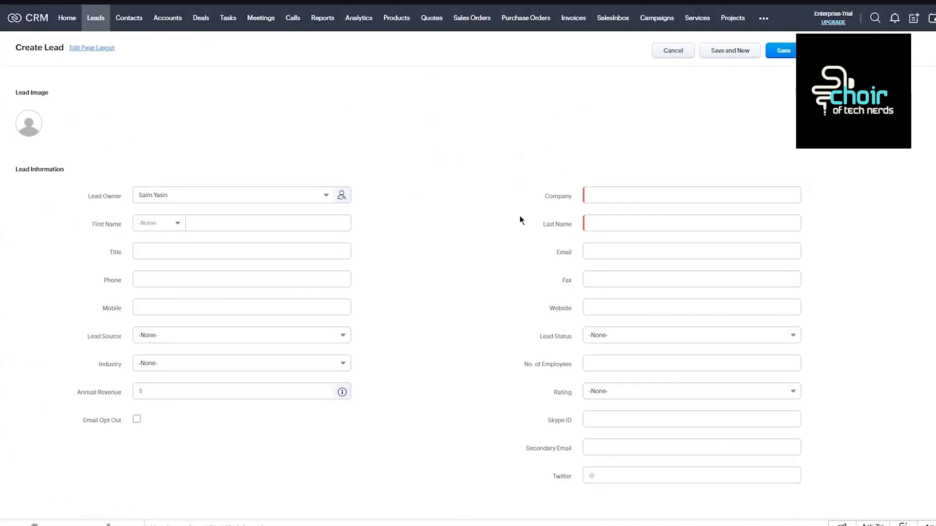
{"action": "left_click", "coordinate": [257, 198]}
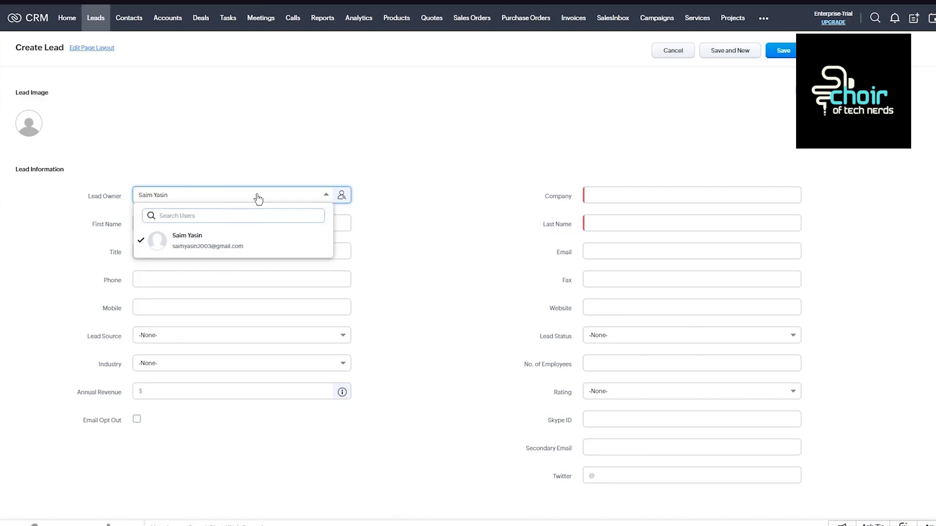
{"action": "left_click", "coordinate": [320, 162]}
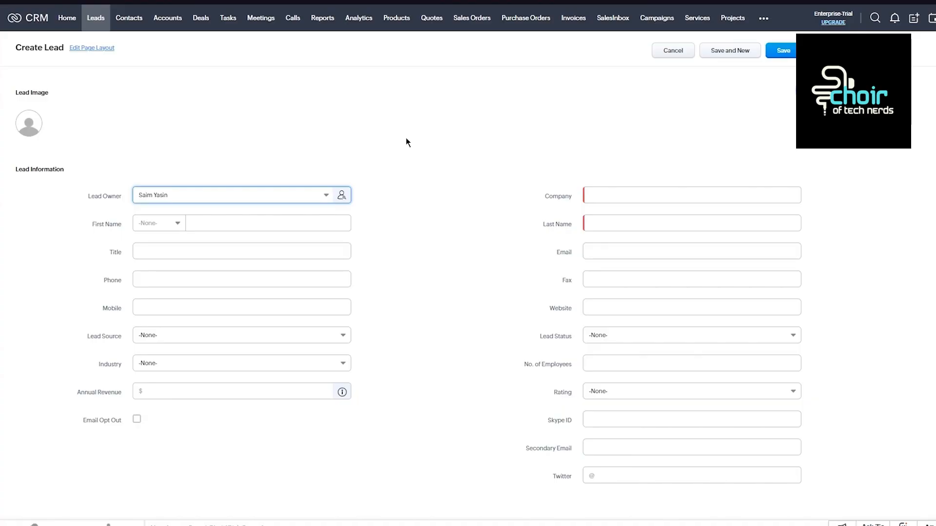
{"action": "left_click", "coordinate": [217, 200]}
{"action": "left_click", "coordinate": [253, 170]}
Set the lead's salutation to Mr. and enter the lead's first name.
{"action": "left_click", "coordinate": [177, 224]}
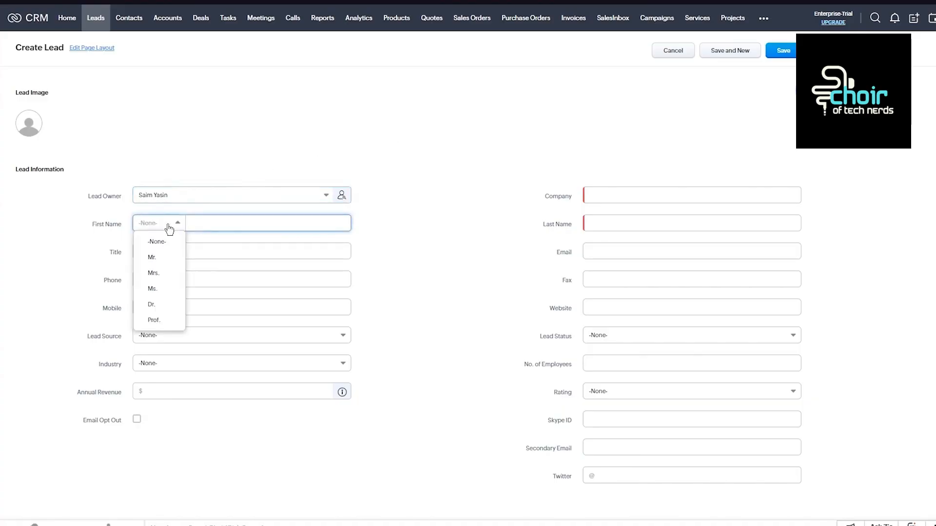
{"action": "left_click", "coordinate": [157, 259]}
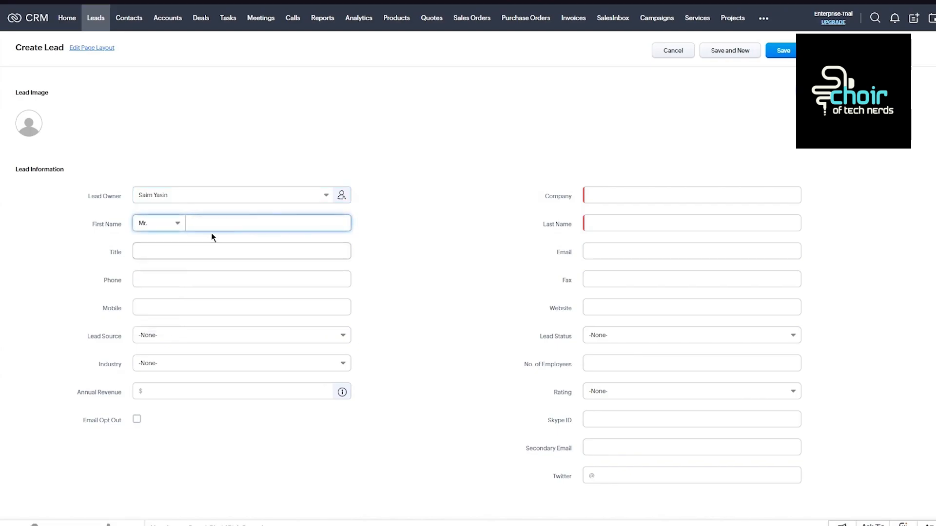
{"action": "left_click", "coordinate": [221, 226]}
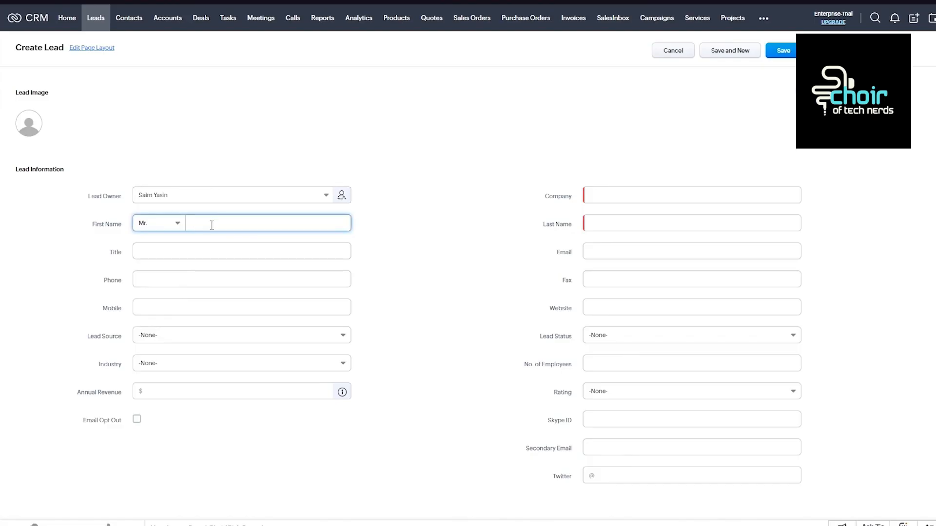
Enter "Vice president" as the lead's title.
{"action": "left_click", "coordinate": [174, 252]}
{"action": "type", "text": "V"}
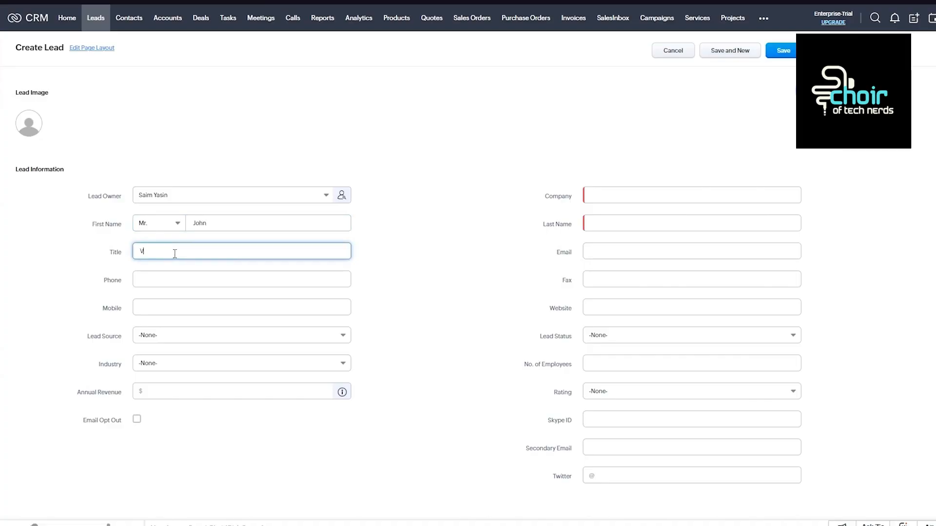
{"action": "type", "text": "ice president"}
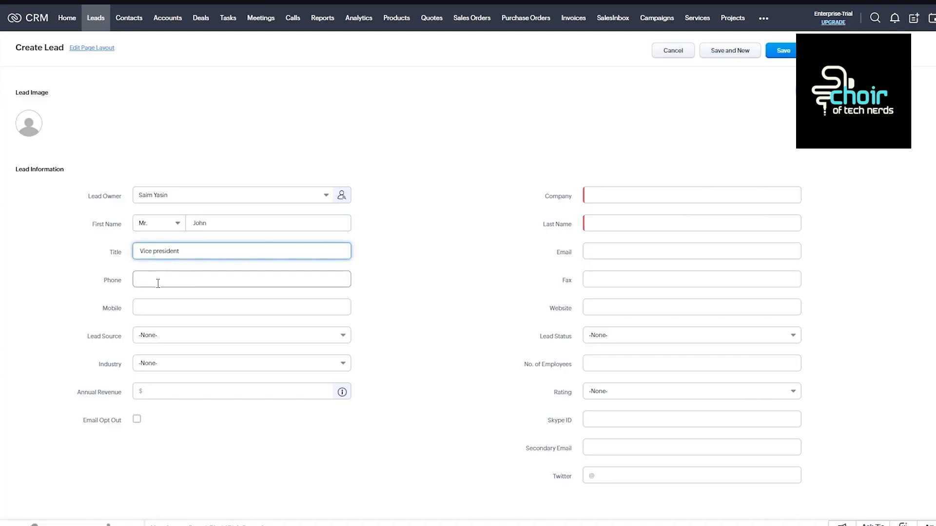
Enter the lead's phone number in the Phone field, including the country code.
{"action": "left_click", "coordinate": [157, 282]}
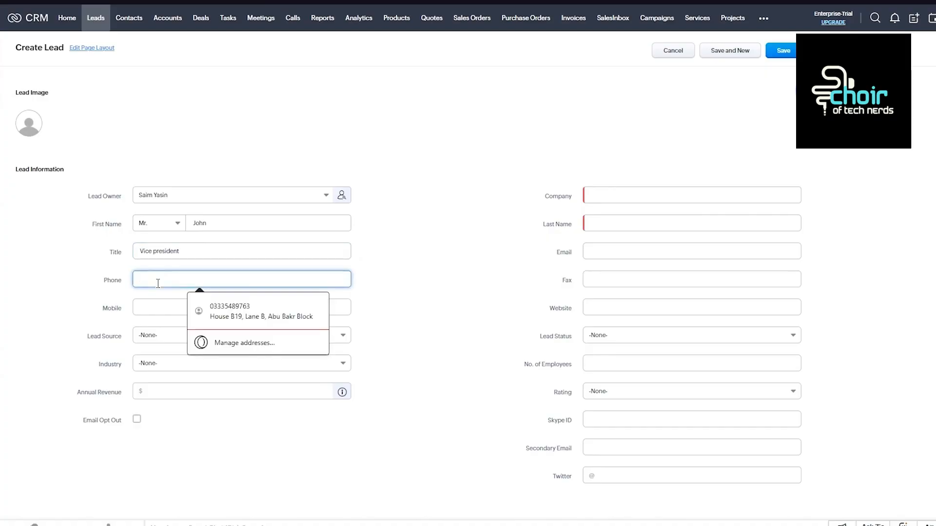
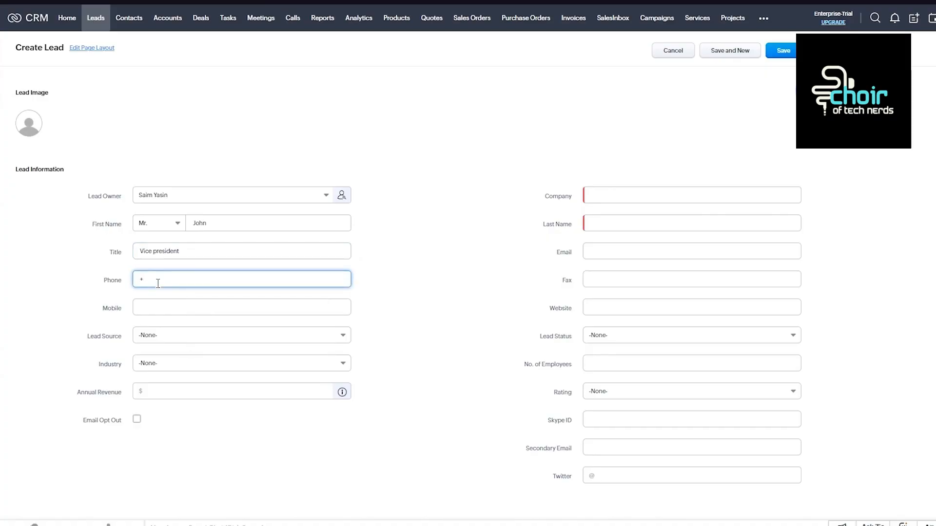
{"action": "left_click", "coordinate": [180, 311]}
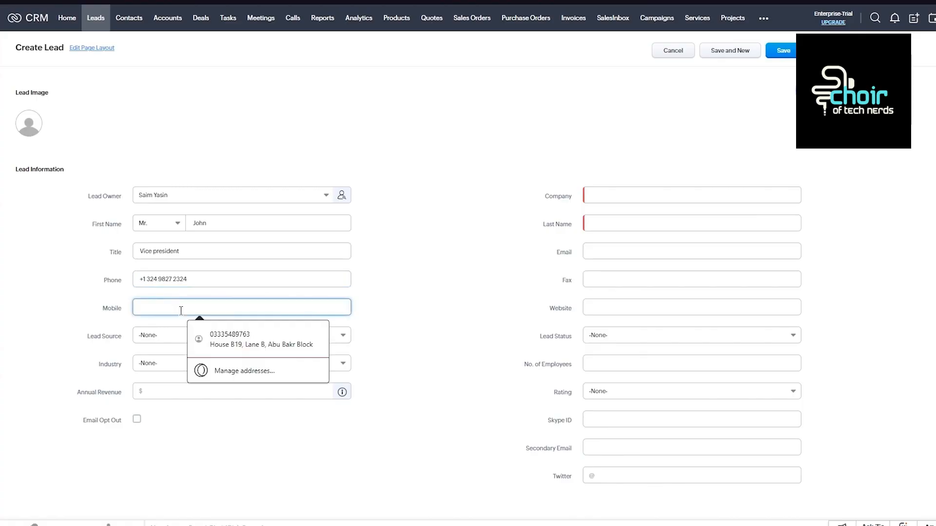
{"action": "left_click", "coordinate": [81, 320]}
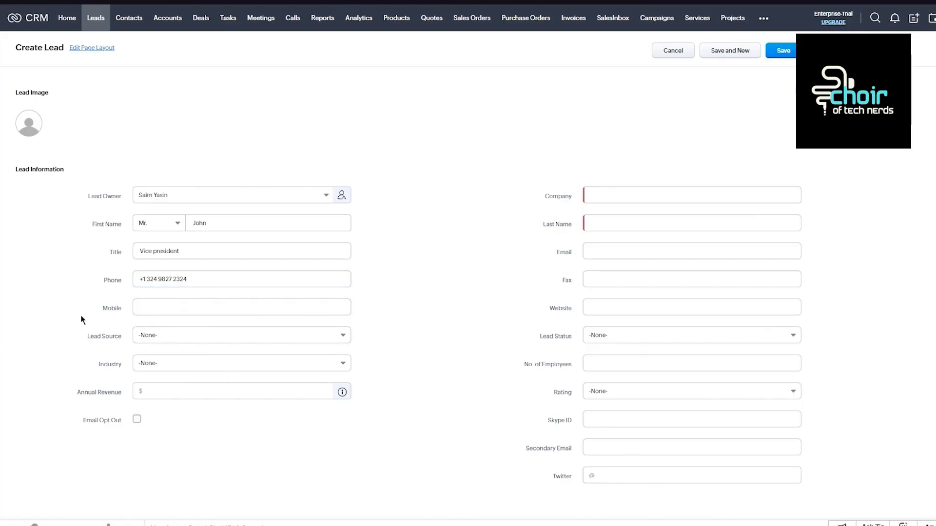
Look through the available lead sources and set Lead Source to Online Store.
{"action": "left_click", "coordinate": [209, 337]}
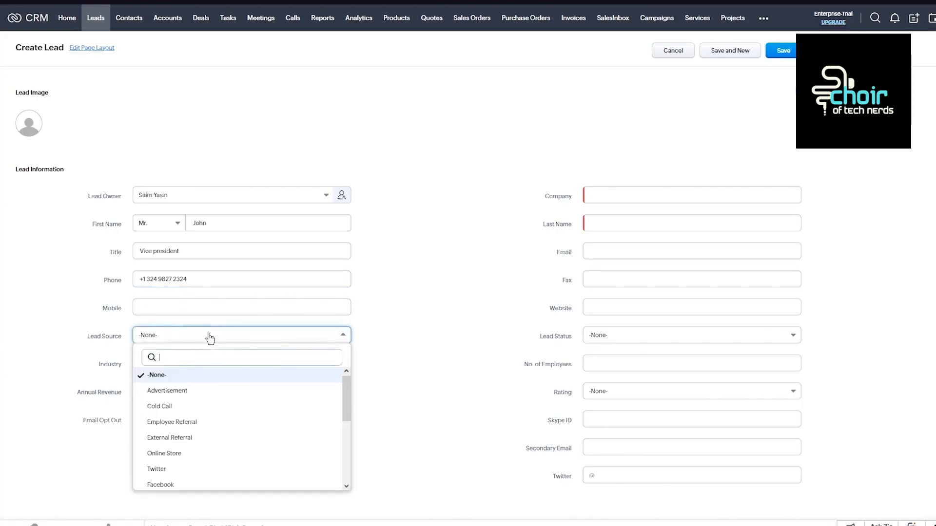
{"action": "scroll", "coordinate": [217, 448], "scroll_direction": "down", "scroll_amount": 3}
{"action": "scroll", "coordinate": [221, 459], "scroll_direction": "up", "scroll_amount": 5}
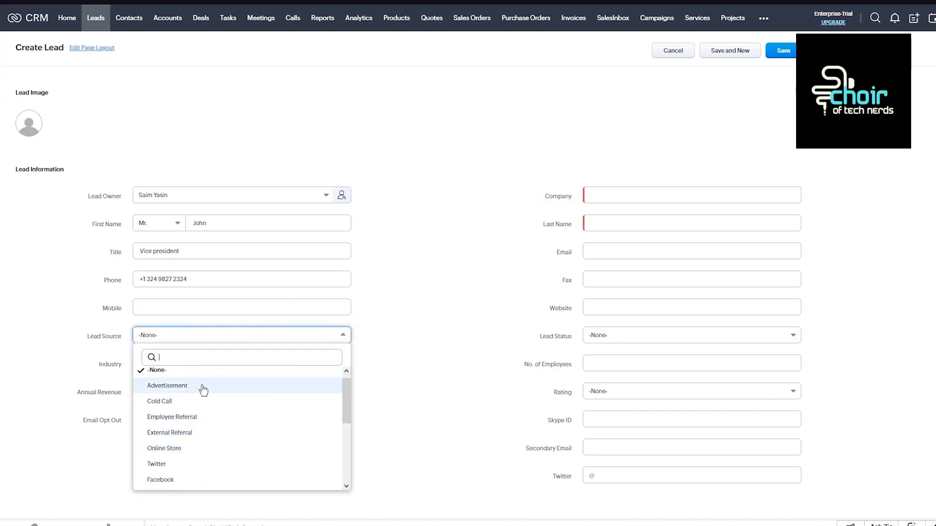
{"action": "scroll", "coordinate": [199, 403], "scroll_direction": "down", "scroll_amount": 1}
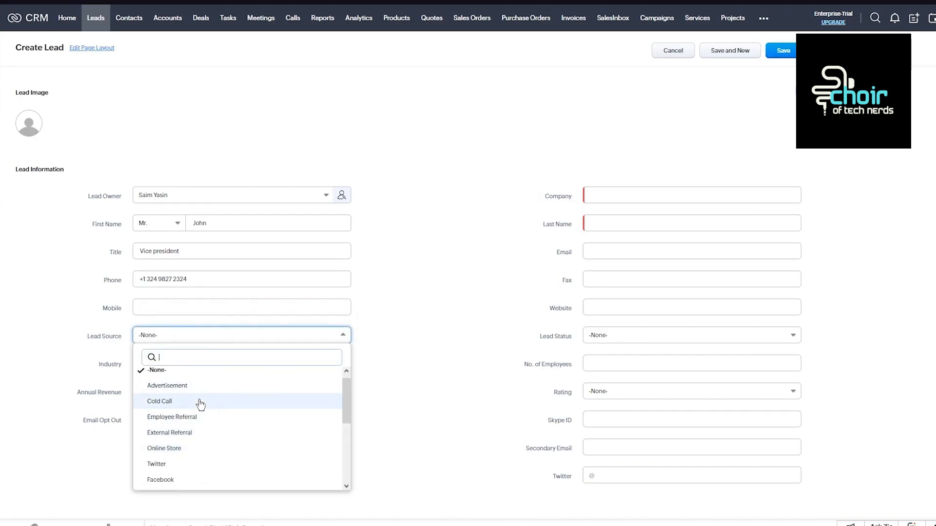
{"action": "scroll", "coordinate": [201, 431], "scroll_direction": "down", "scroll_amount": 4}
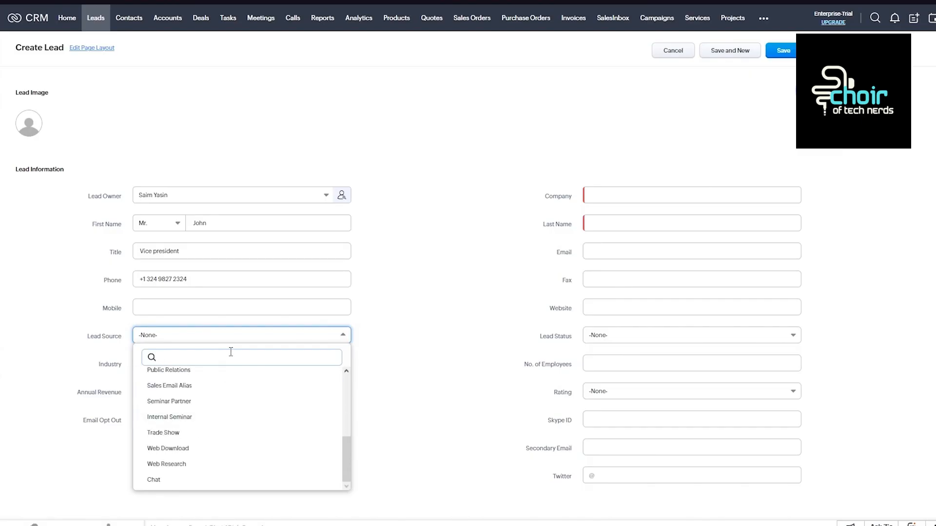
{"action": "scroll", "coordinate": [220, 412], "scroll_direction": "up", "scroll_amount": 3}
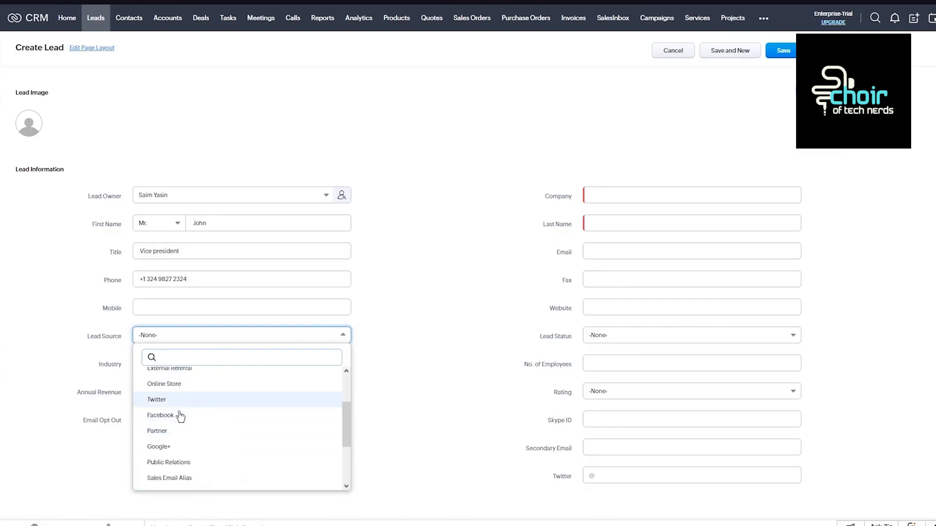
{"action": "left_click", "coordinate": [207, 384]}
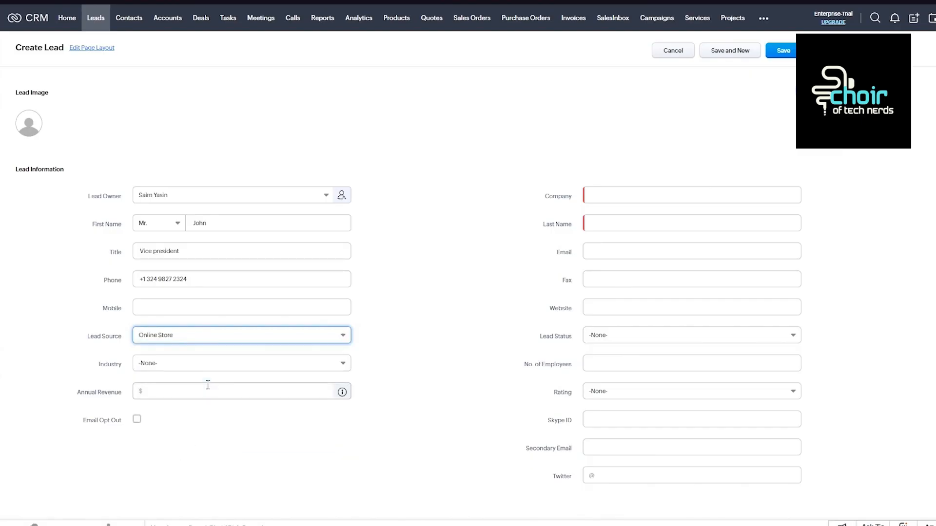
Set the lead's industry to Large Enterprise and the annual revenue to $50000.
{"action": "left_click", "coordinate": [182, 371]}
{"action": "scroll", "coordinate": [195, 458], "scroll_direction": "down", "scroll_amount": 5}
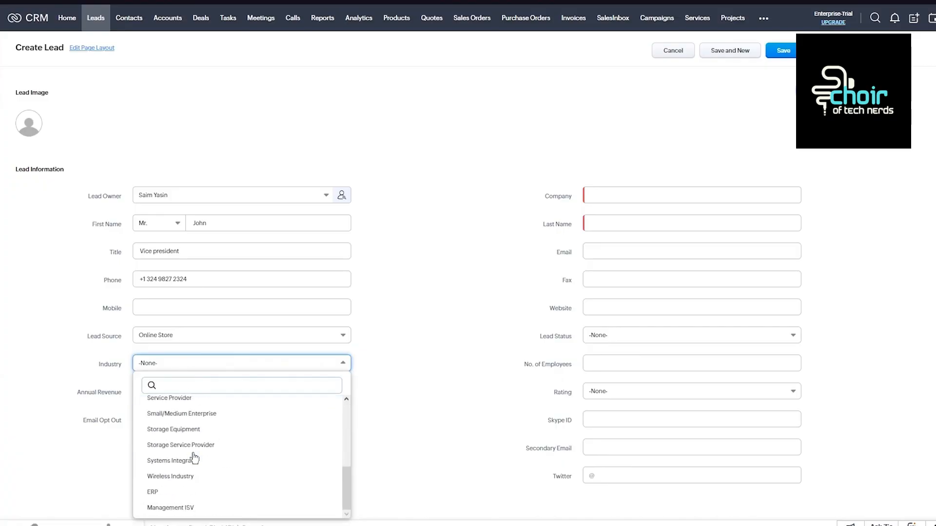
{"action": "scroll", "coordinate": [216, 446], "scroll_direction": "up", "scroll_amount": 2}
{"action": "scroll", "coordinate": [215, 443], "scroll_direction": "up", "scroll_amount": 2}
{"action": "left_click", "coordinate": [214, 428]}
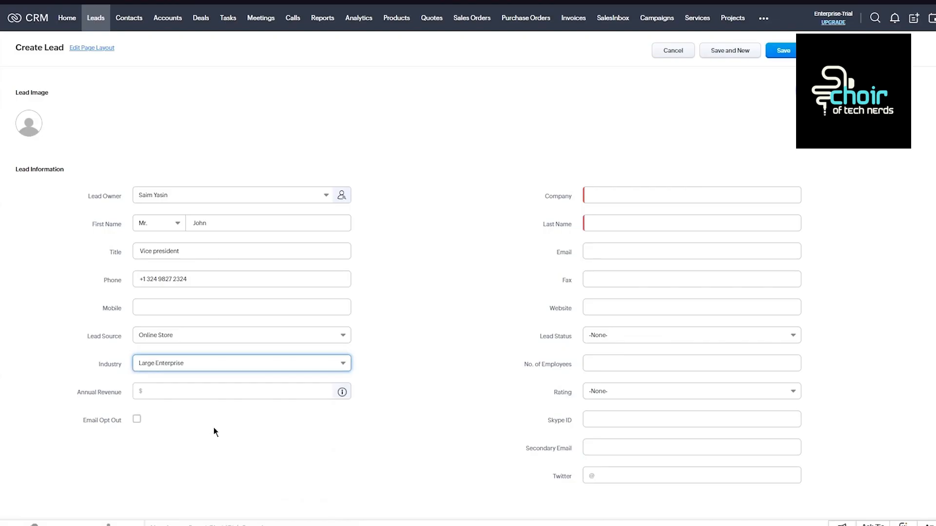
{"action": "left_click", "coordinate": [176, 390]}
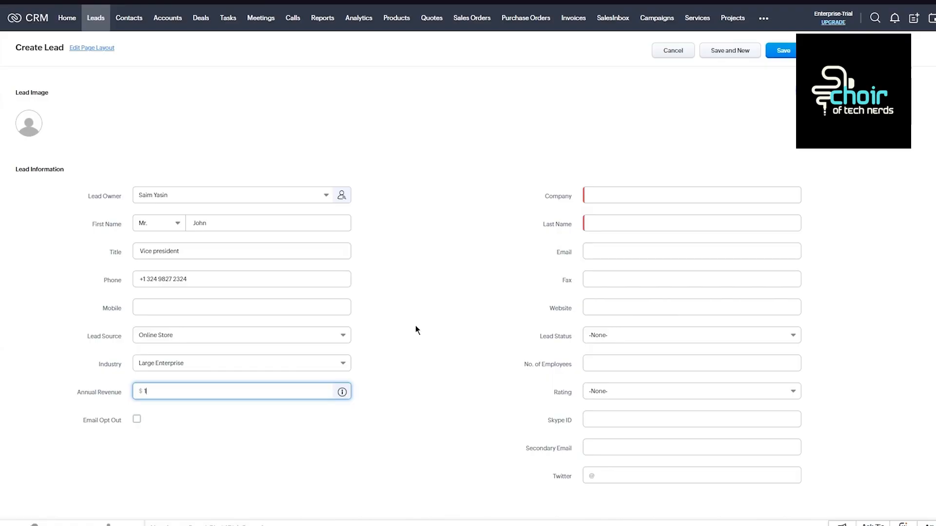
{"action": "type", "text": "50000"}
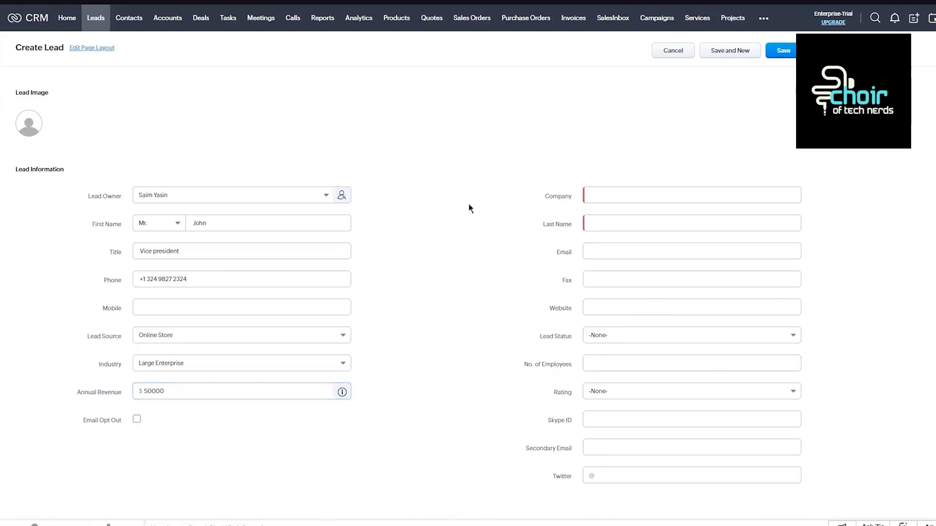
Enter "dasodmnxneo" as the lead's company and fill in the lead's last name.
{"action": "left_click", "coordinate": [609, 195]}
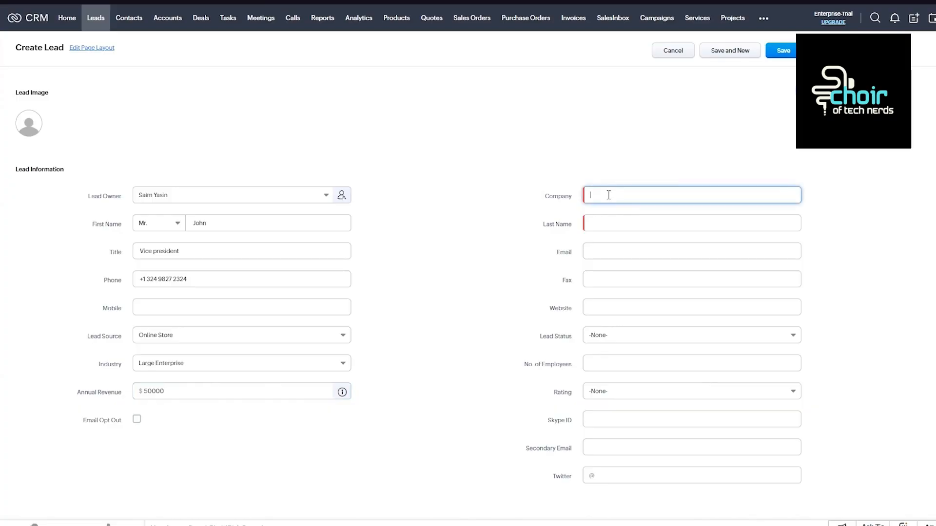
{"action": "type", "text": "dasodnnxneo"}
{"action": "left_click", "coordinate": [603, 217]}
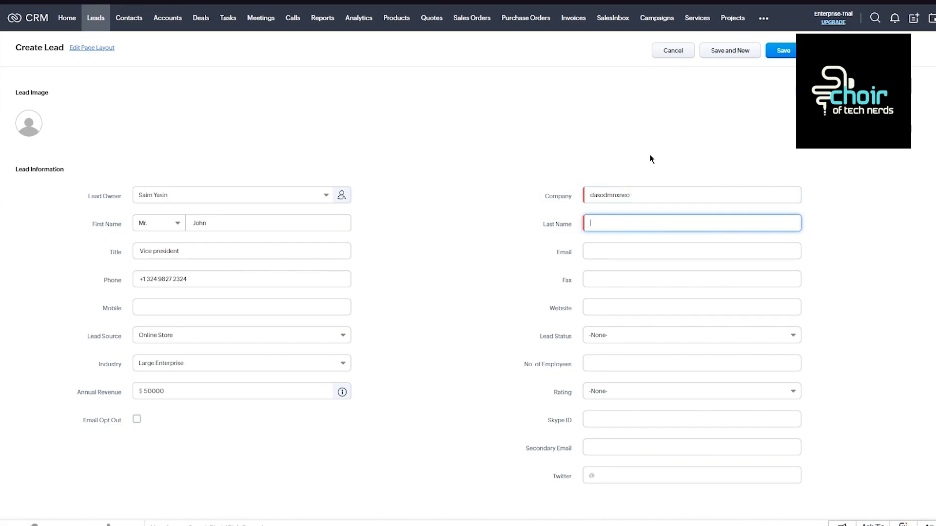
Fill in the lead's email address and set the website to youtube.com.
{"action": "left_click", "coordinate": [629, 251]}
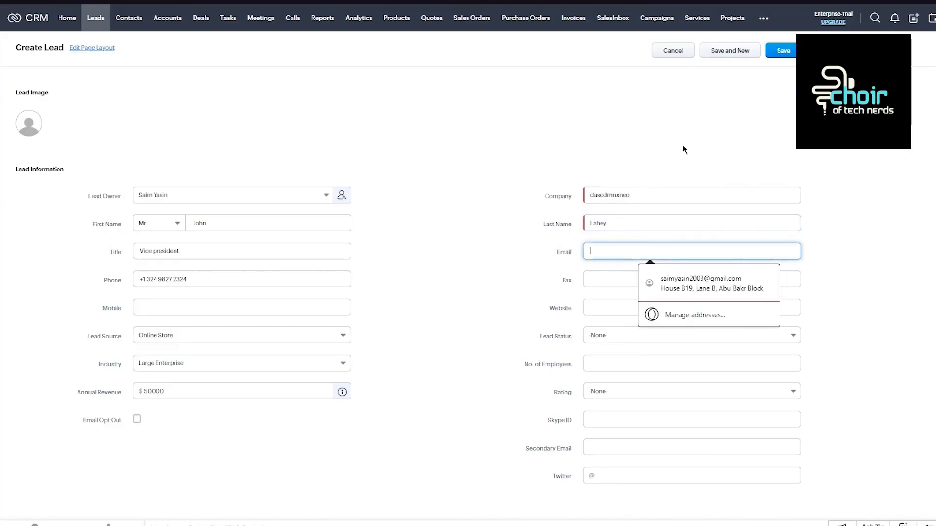
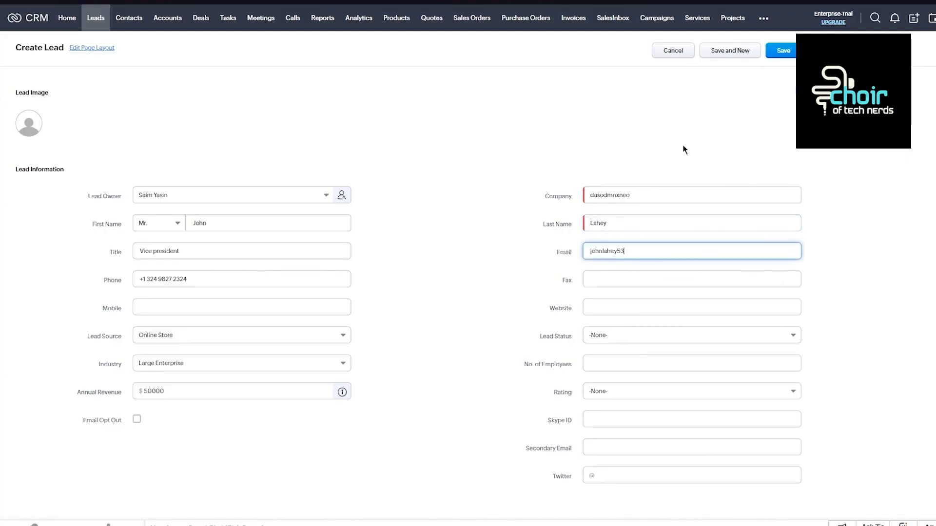
{"action": "left_click", "coordinate": [606, 300]}
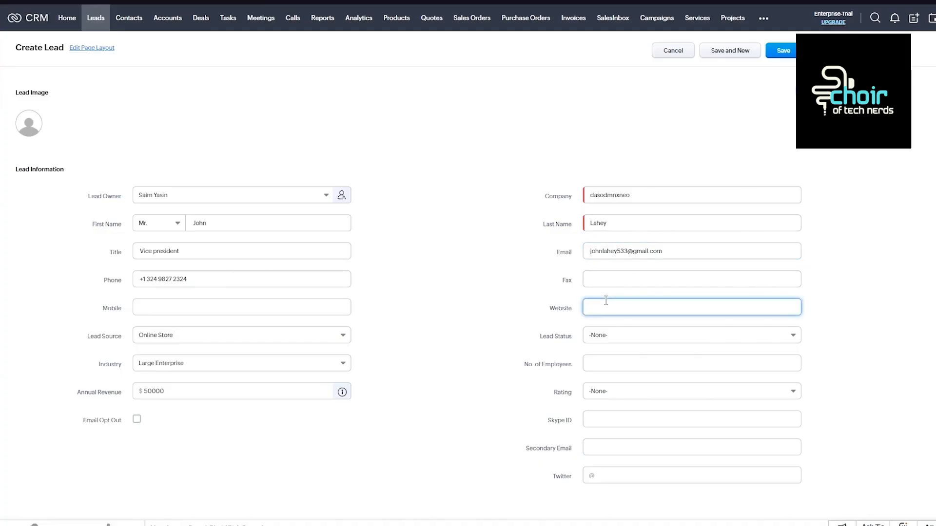
{"action": "type", "text": "youtube.com"}
Look through the status options and set Lead Status to Contacted.
{"action": "left_click", "coordinate": [619, 335]}
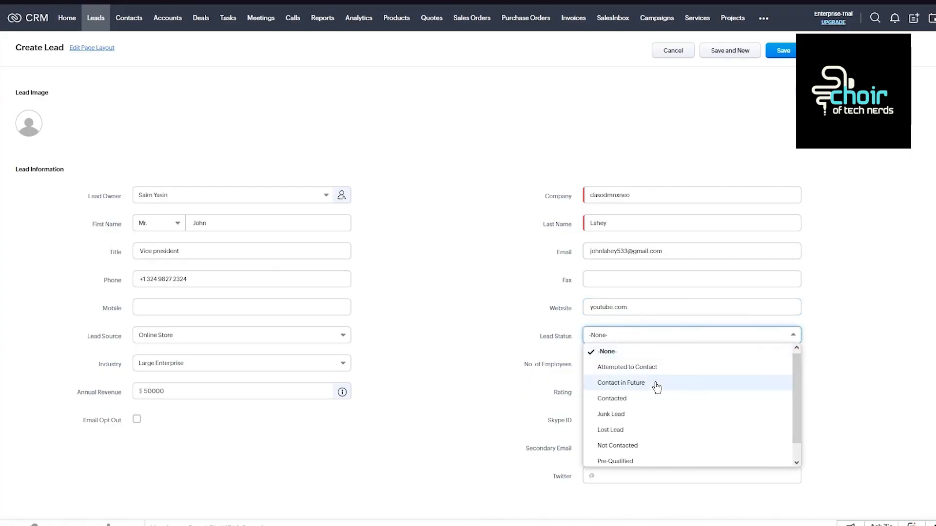
{"action": "scroll", "coordinate": [656, 388], "scroll_direction": "down", "scroll_amount": 1}
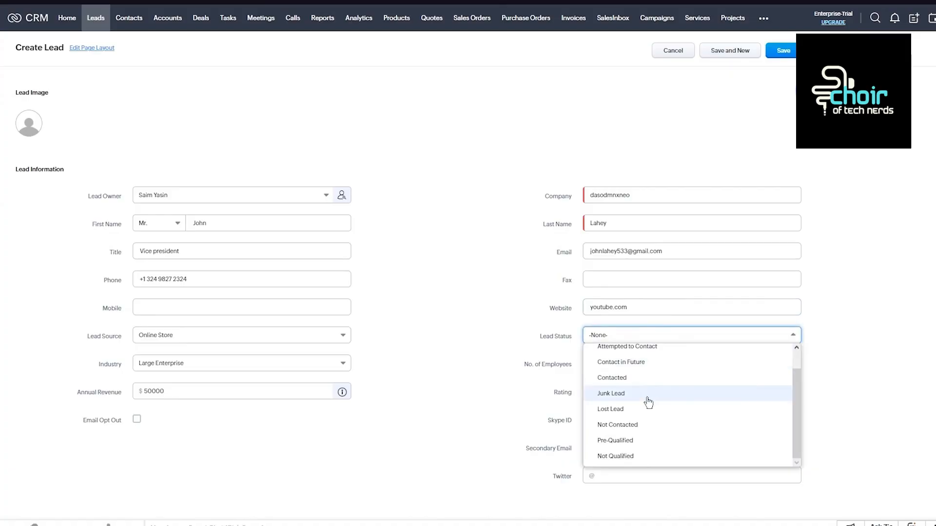
{"action": "scroll", "coordinate": [653, 392], "scroll_direction": "up", "scroll_amount": 1}
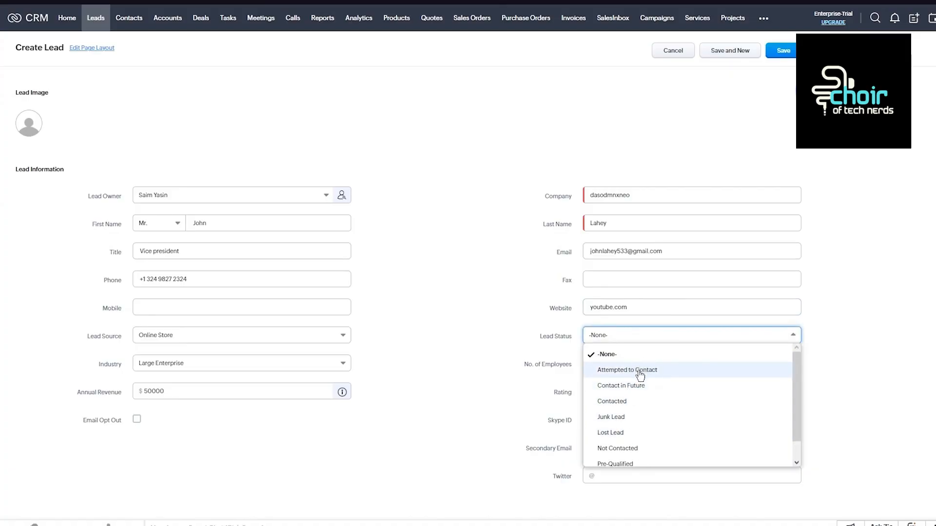
{"action": "left_click_drag", "start_coordinate": [627, 415], "coordinate": [628, 407]}
{"action": "left_click", "coordinate": [653, 402]}
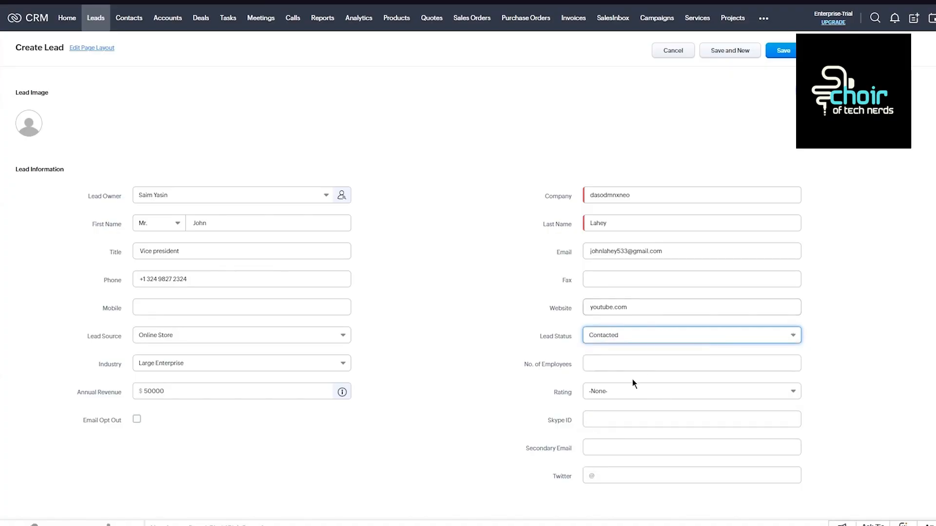
Set the lead's number of employees to 32 and its rating to Acquired.
{"action": "left_click", "coordinate": [629, 365]}
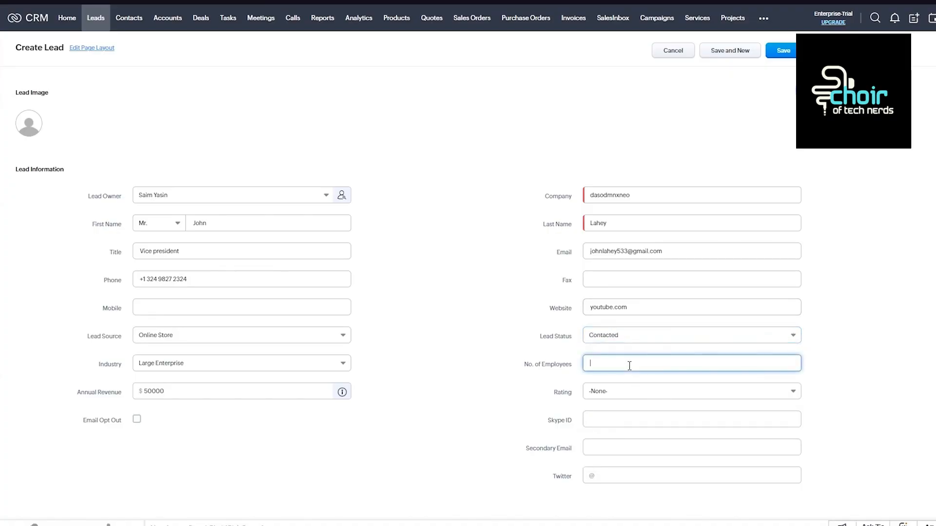
{"action": "type", "text": "32"}
{"action": "left_click", "coordinate": [633, 402]}
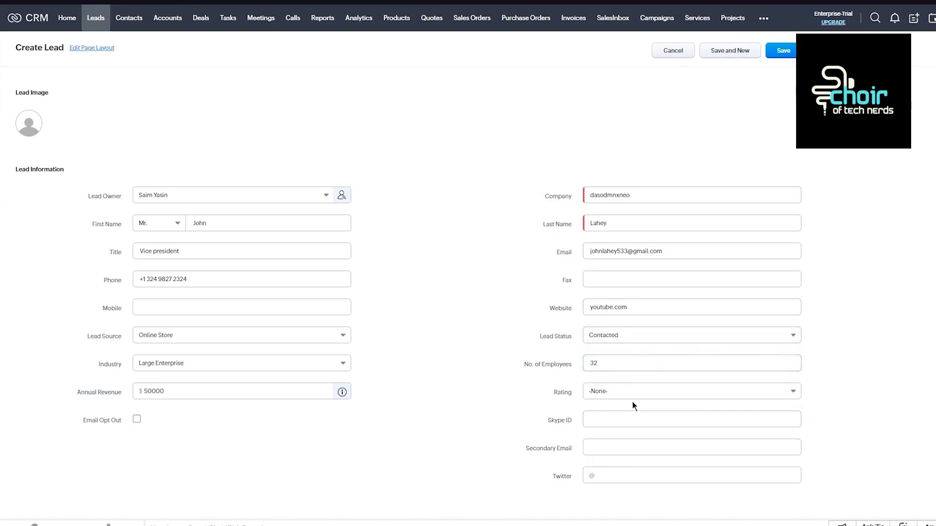
{"action": "left_click", "coordinate": [623, 396]}
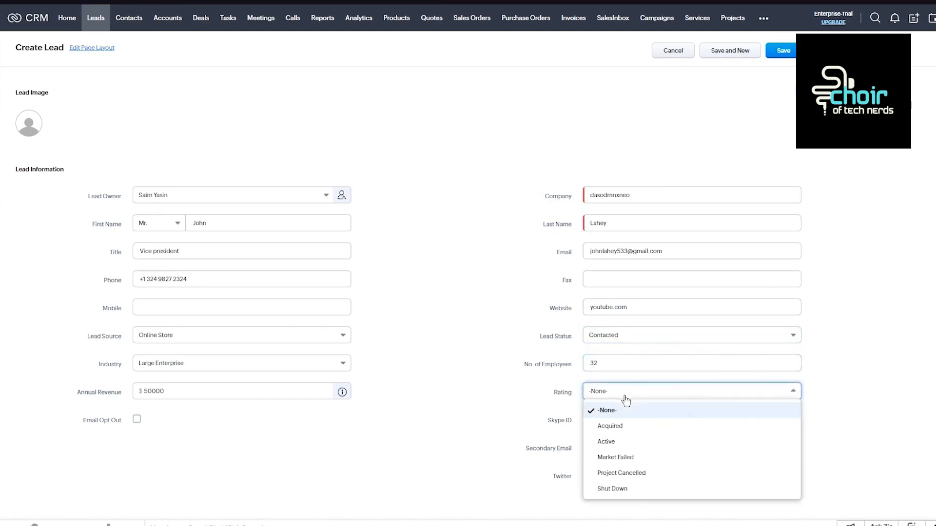
{"action": "left_click", "coordinate": [632, 432]}
Review the remaining lead fields and save the lead, leaving the additional blank lead form without creating another record.
{"action": "left_click", "coordinate": [611, 421]}
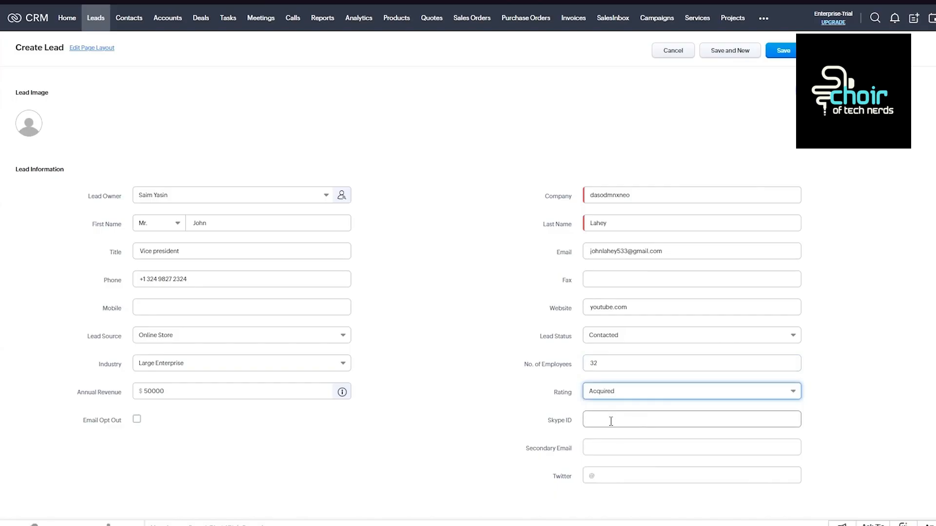
{"action": "scroll", "coordinate": [613, 439], "scroll_direction": "down", "scroll_amount": 4}
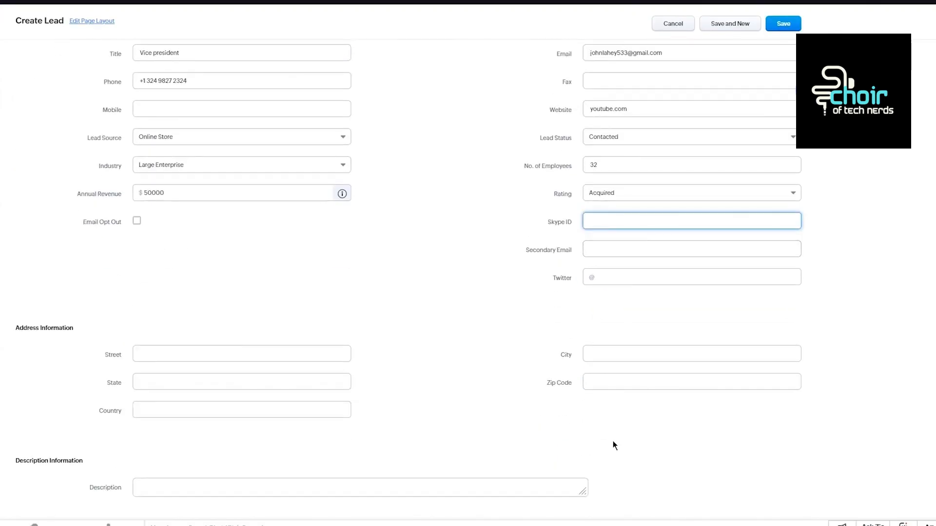
{"action": "left_click", "coordinate": [394, 338]}
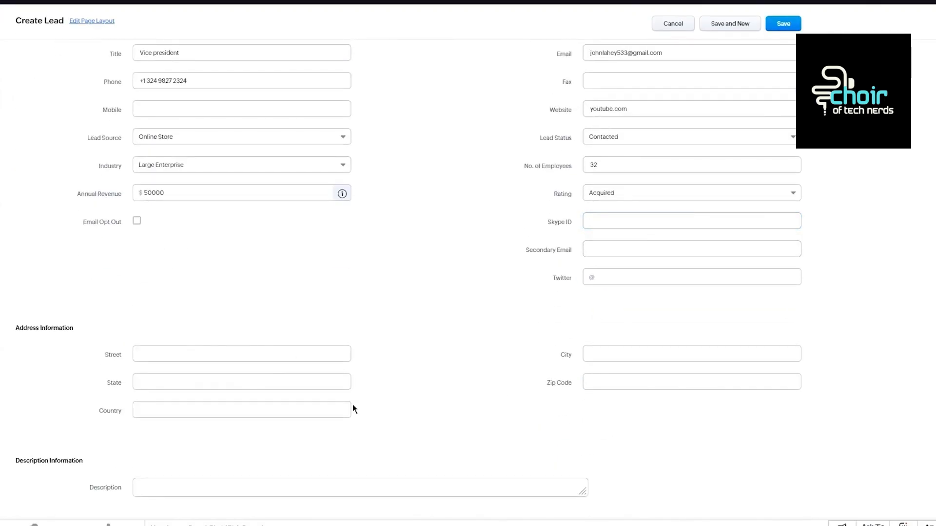
{"action": "scroll", "coordinate": [440, 460], "scroll_direction": "up", "scroll_amount": 4}
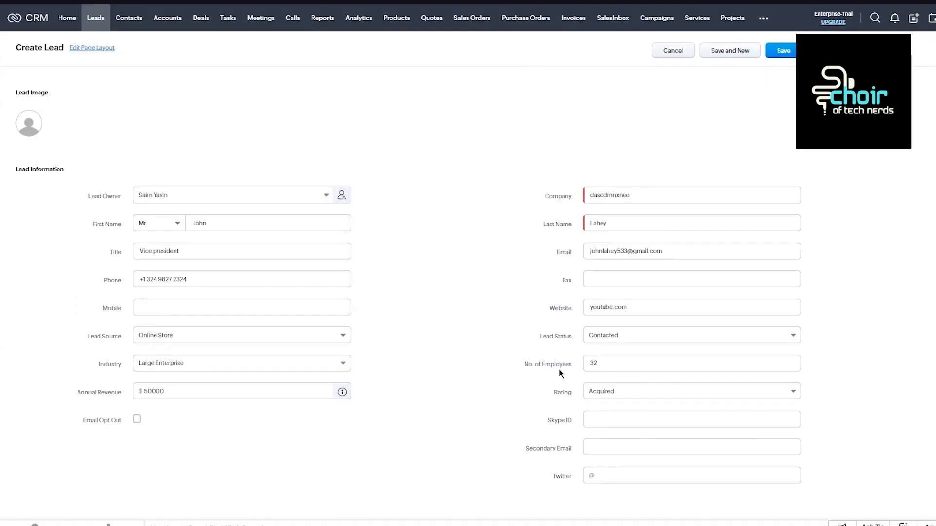
{"action": "left_click", "coordinate": [729, 49]}
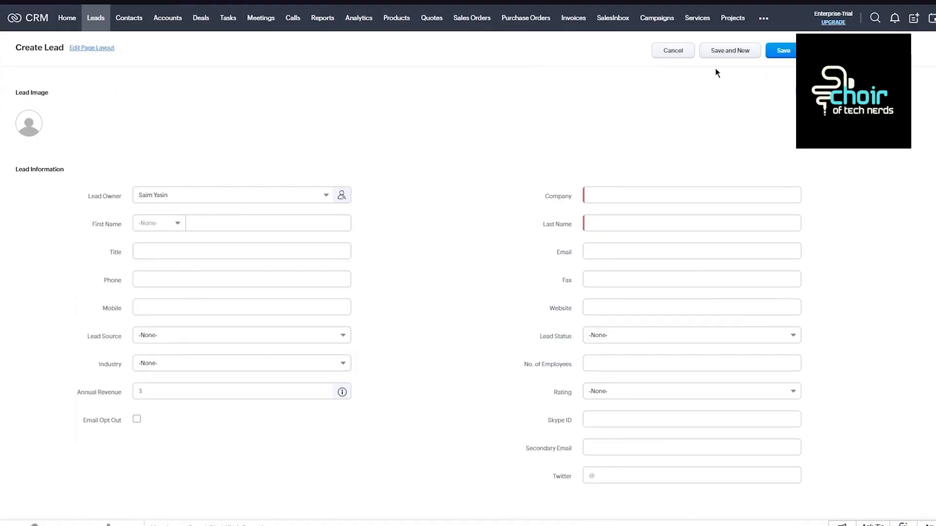
{"action": "left_click", "coordinate": [679, 51]}
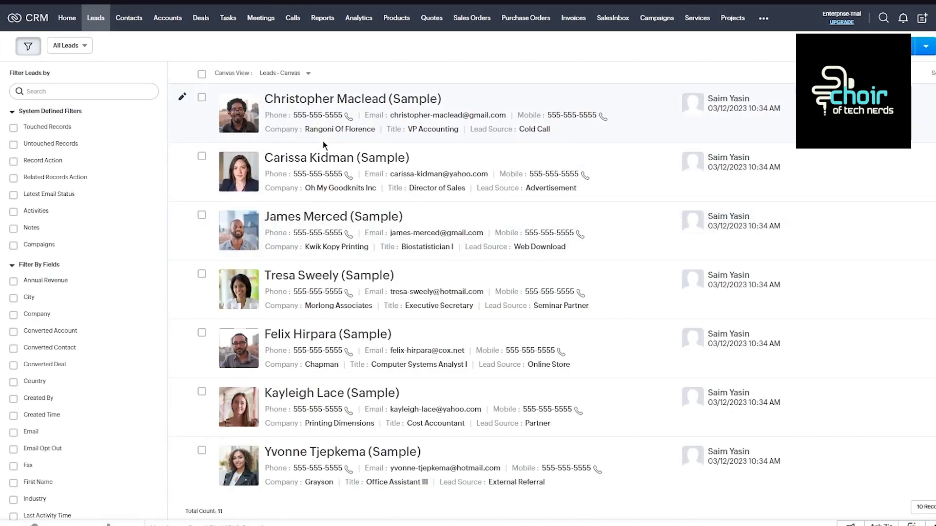
Look through the full leads list and switch the list view to My Leads.
{"action": "scroll", "coordinate": [324, 144], "scroll_direction": "down", "scroll_amount": 3}
{"action": "scroll", "coordinate": [323, 144], "scroll_direction": "up", "scroll_amount": 1}
{"action": "scroll", "coordinate": [324, 144], "scroll_direction": "down", "scroll_amount": 1}
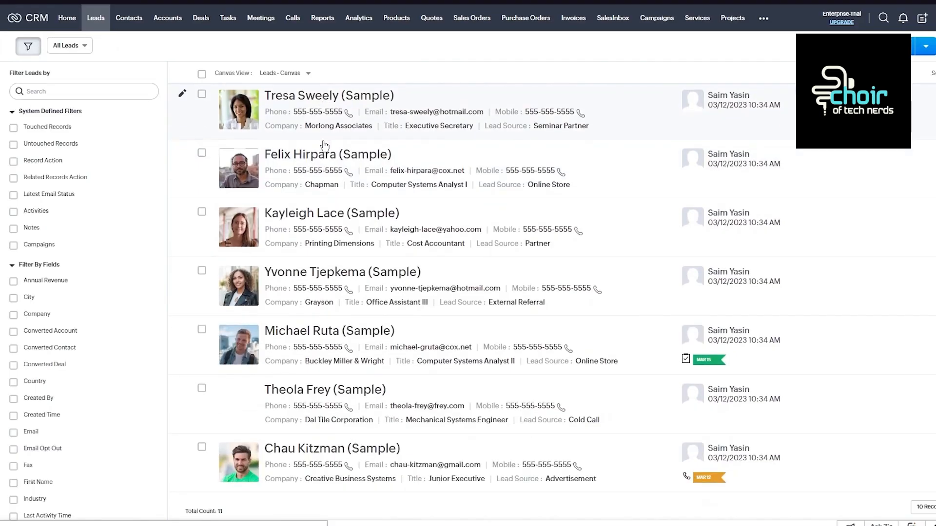
{"action": "scroll", "coordinate": [323, 145], "scroll_direction": "up", "scroll_amount": 3}
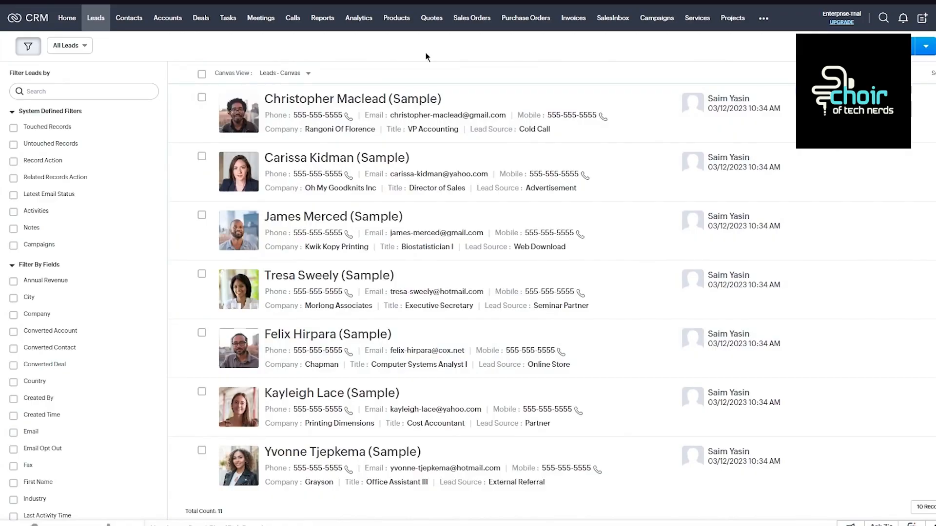
{"action": "left_click", "coordinate": [83, 47]}
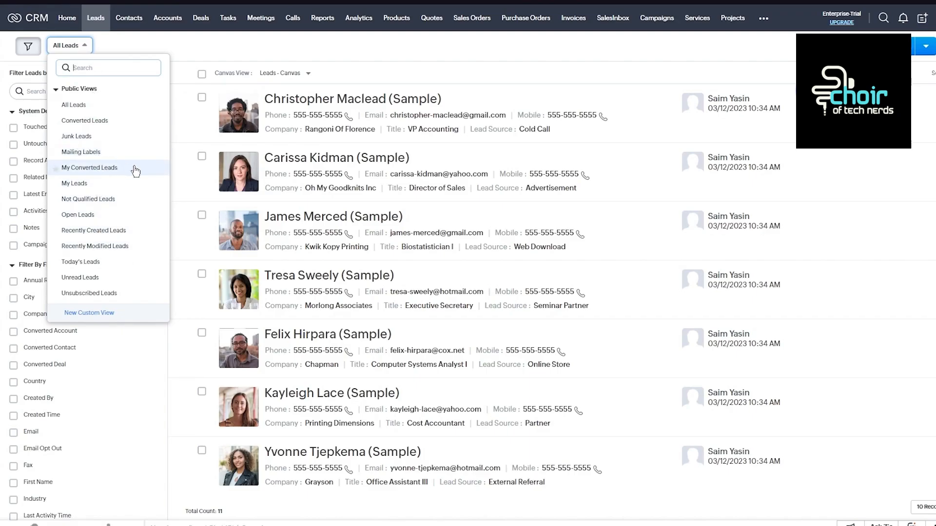
{"action": "left_click", "coordinate": [90, 183]}
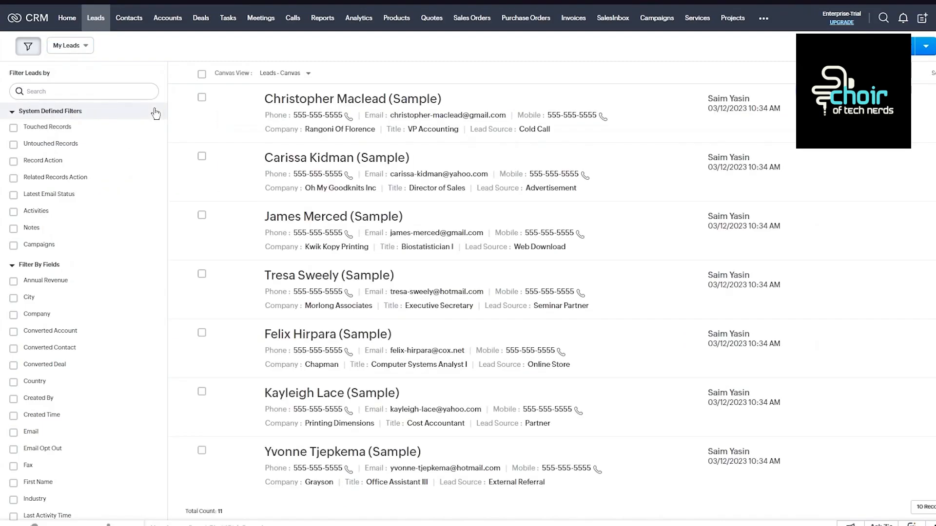
Open a blank contact form from Contacts and examine its contact, address and description fields.
{"action": "left_click", "coordinate": [142, 23]}
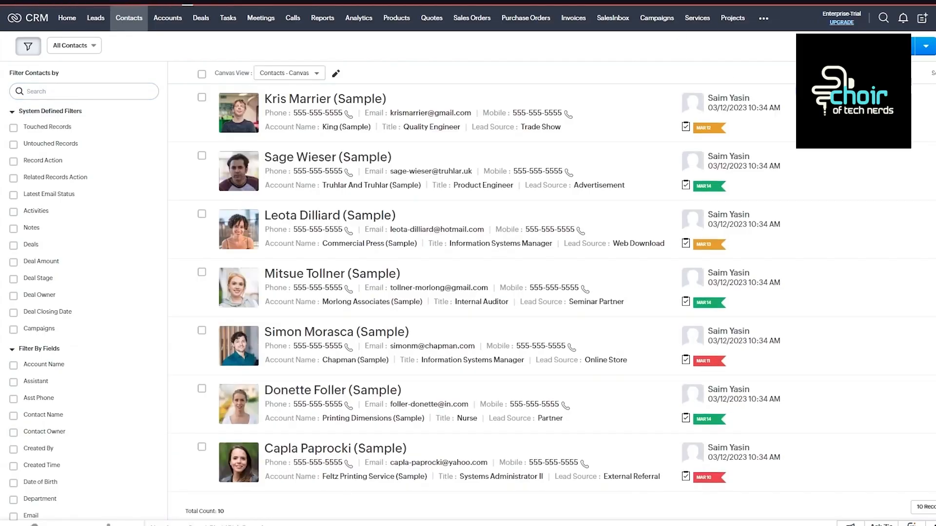
{"action": "left_click", "coordinate": [883, 46]}
{"action": "scroll", "coordinate": [468, 273], "scroll_direction": "down", "scroll_amount": 7}
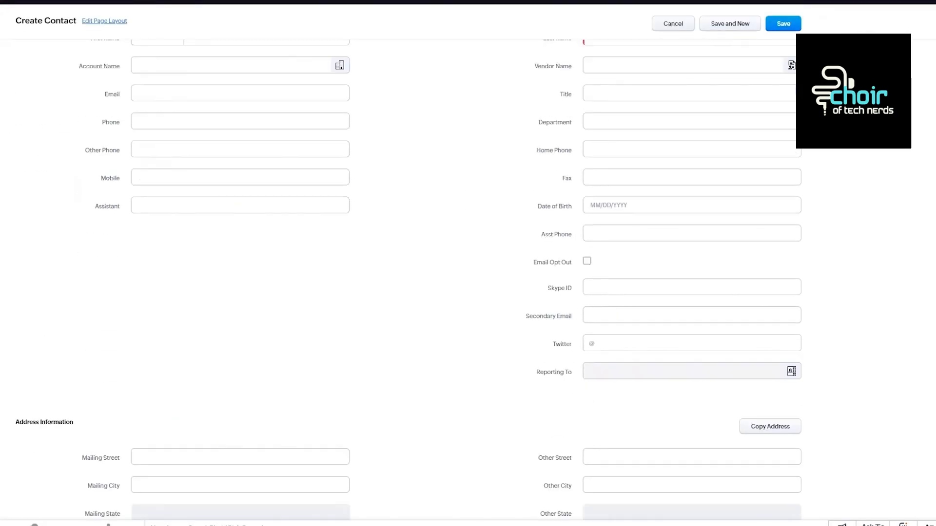
{"action": "scroll", "coordinate": [468, 273], "scroll_direction": "up", "scroll_amount": 7}
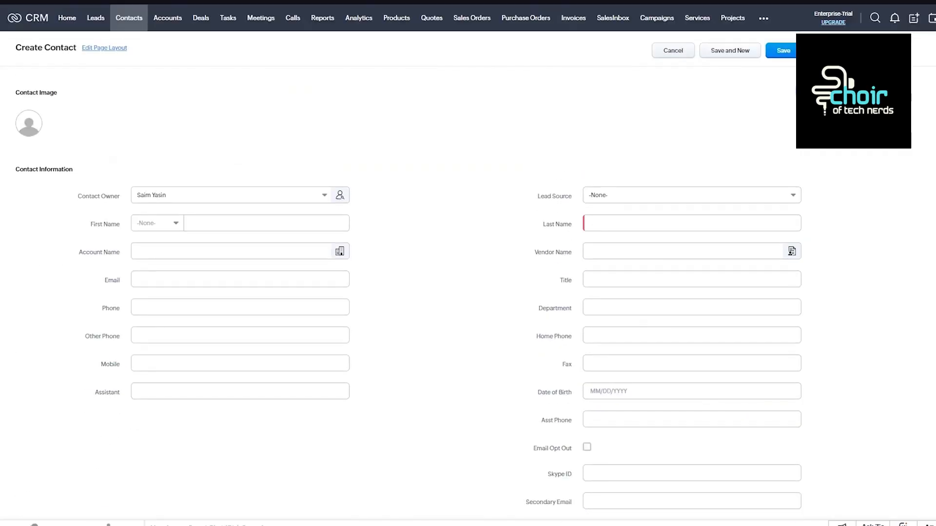
{"action": "scroll", "coordinate": [468, 273], "scroll_direction": "down", "scroll_amount": 7}
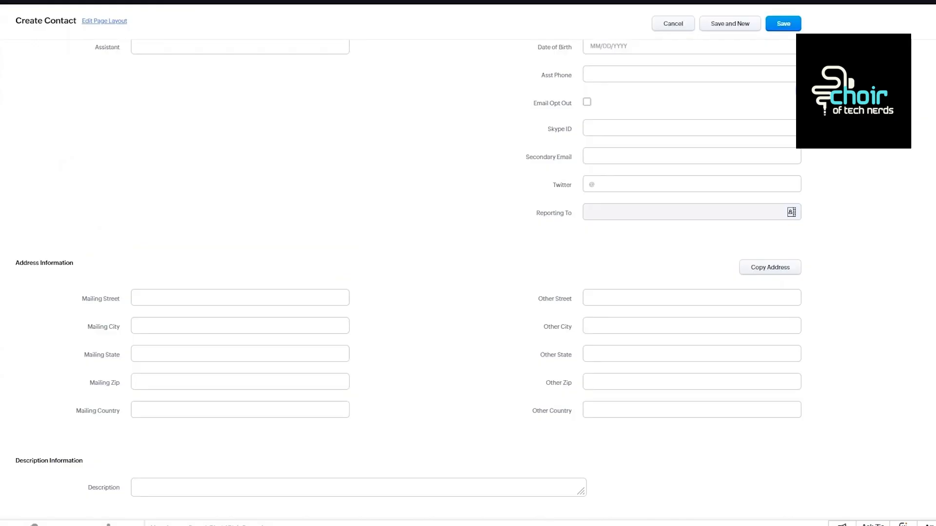
{"action": "scroll", "coordinate": [488, 141], "scroll_direction": "up", "scroll_amount": 7}
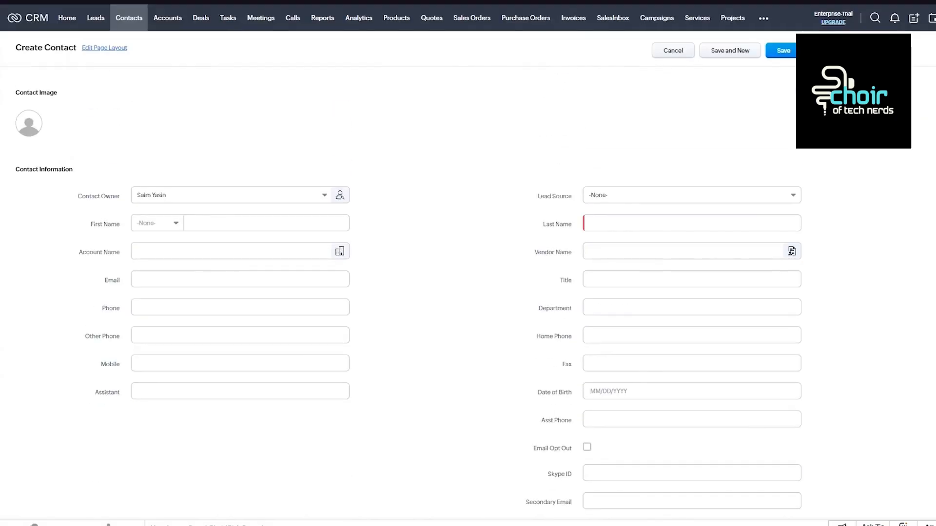
{"action": "scroll", "coordinate": [544, 279], "scroll_direction": "down", "scroll_amount": 7}
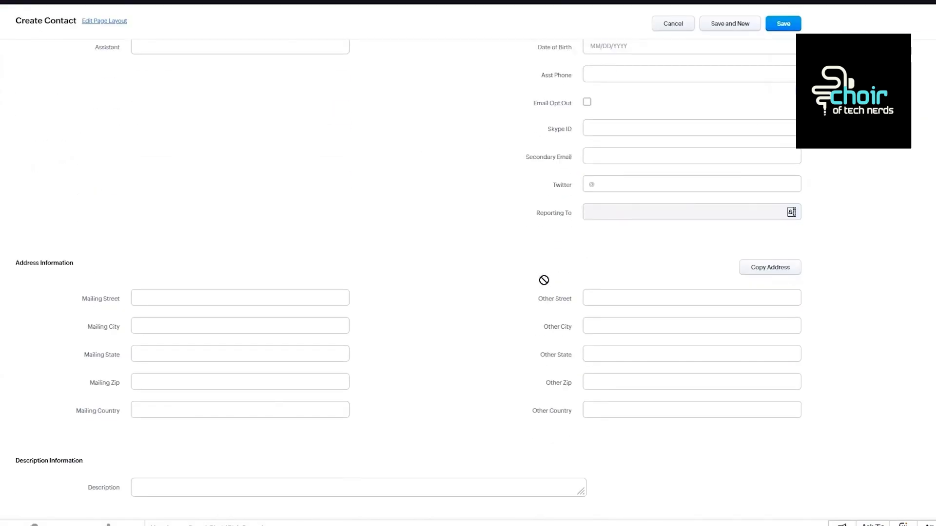
{"action": "scroll", "coordinate": [543, 280], "scroll_direction": "up", "scroll_amount": 7}
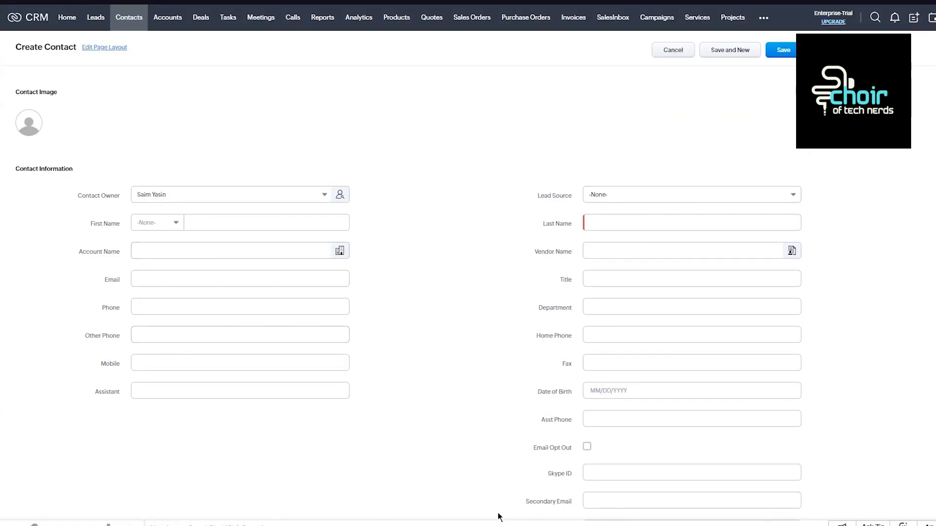
Open a blank account form from Accounts and examine its account, address and description fields.
{"action": "left_click", "coordinate": [178, 25]}
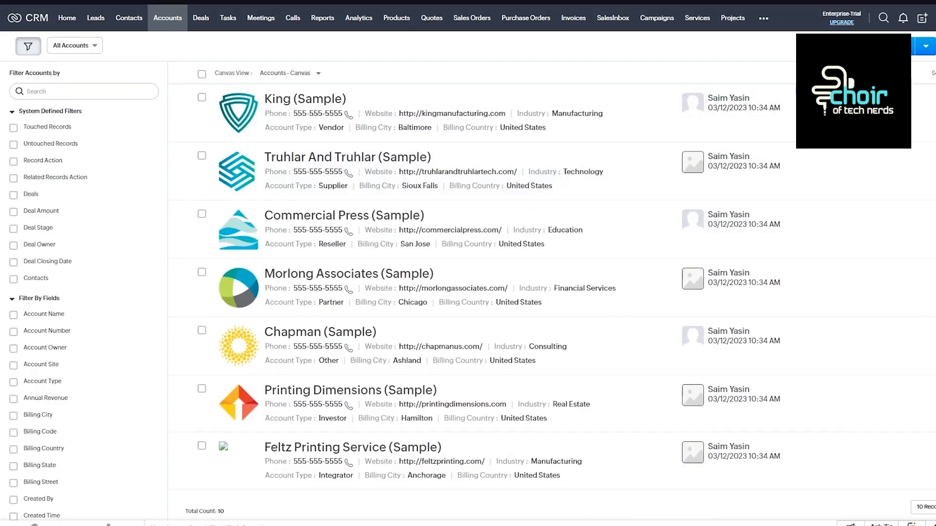
{"action": "left_click", "coordinate": [881, 46]}
{"action": "scroll", "coordinate": [397, 165], "scroll_direction": "down", "scroll_amount": 4}
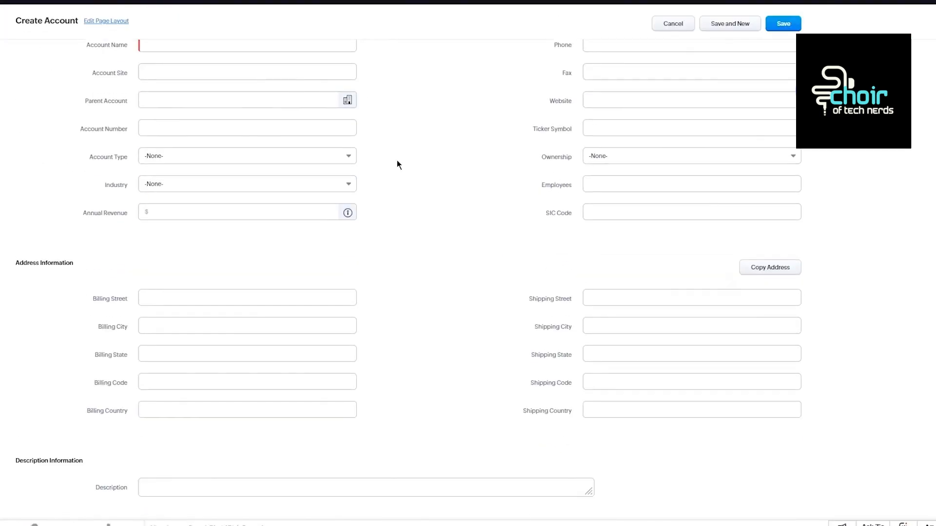
{"action": "scroll", "coordinate": [397, 165], "scroll_direction": "up", "scroll_amount": 4}
View the Deals list and open a blank form for creating a campaign in Campaigns.
{"action": "left_click", "coordinate": [201, 18]}
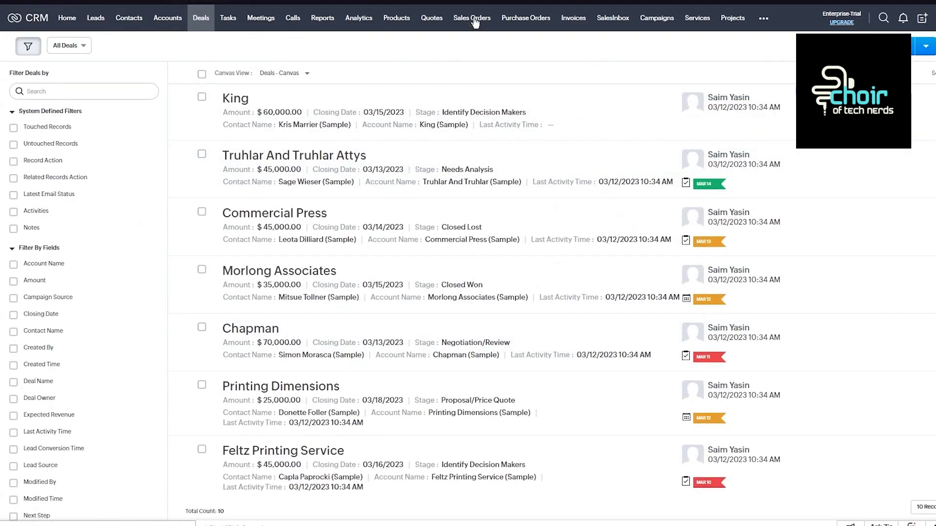
{"action": "left_click", "coordinate": [665, 22]}
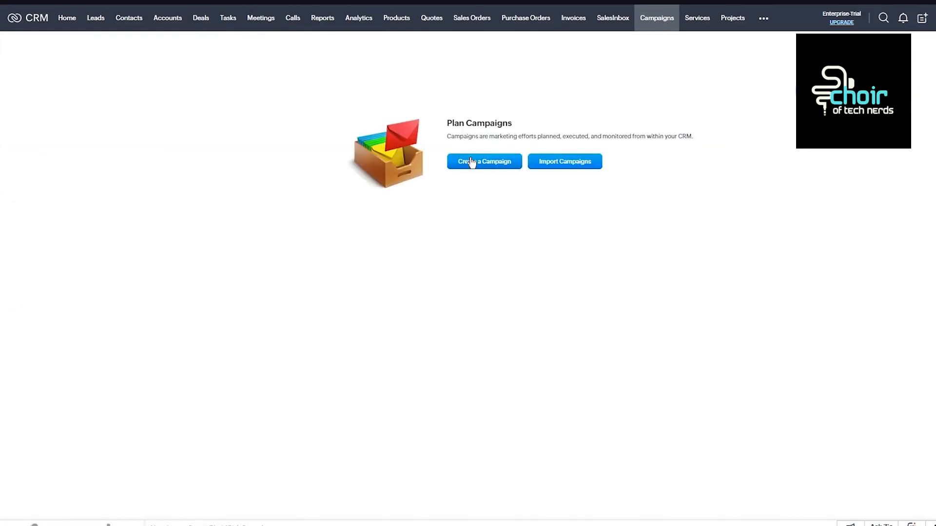
{"action": "left_click", "coordinate": [477, 162]}
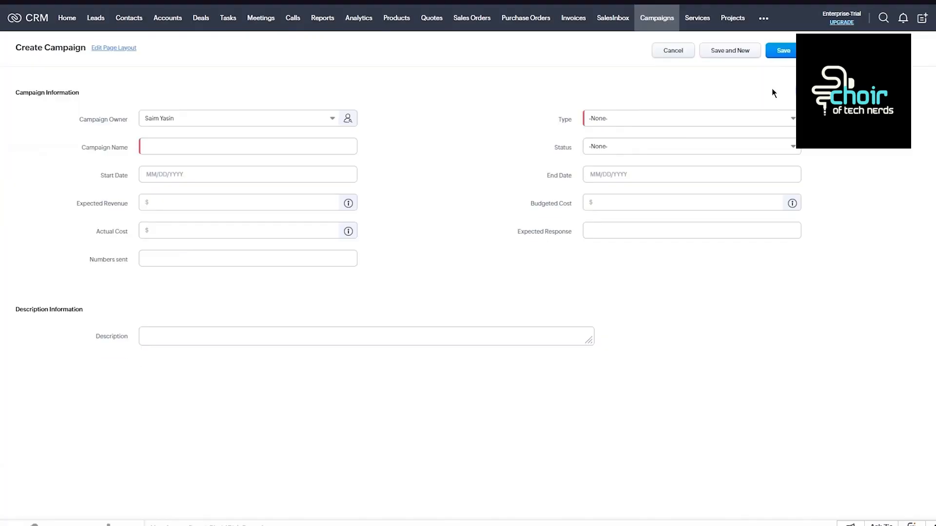